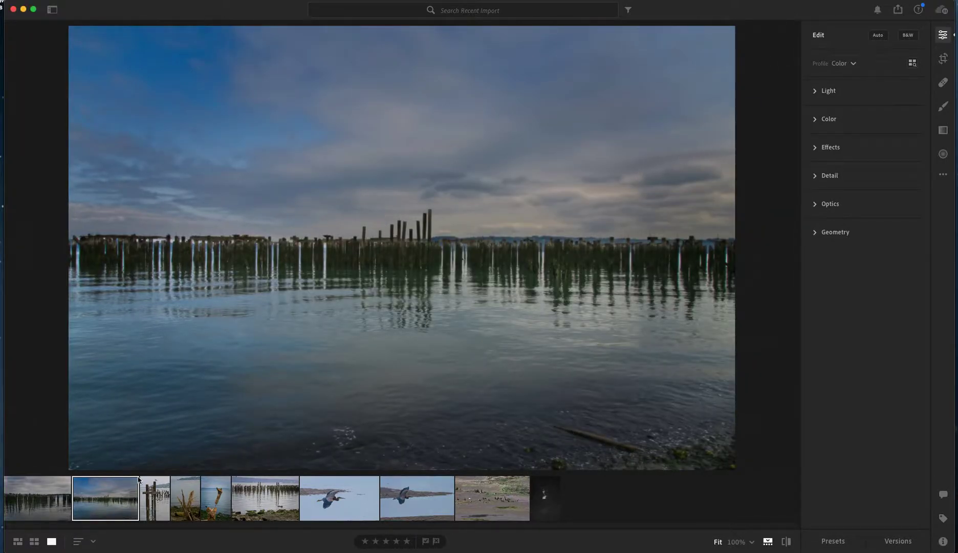
Compare the two grid layouts of the recent import, and open the dark portrait of the woman in single-photo view
left_click(18, 541)
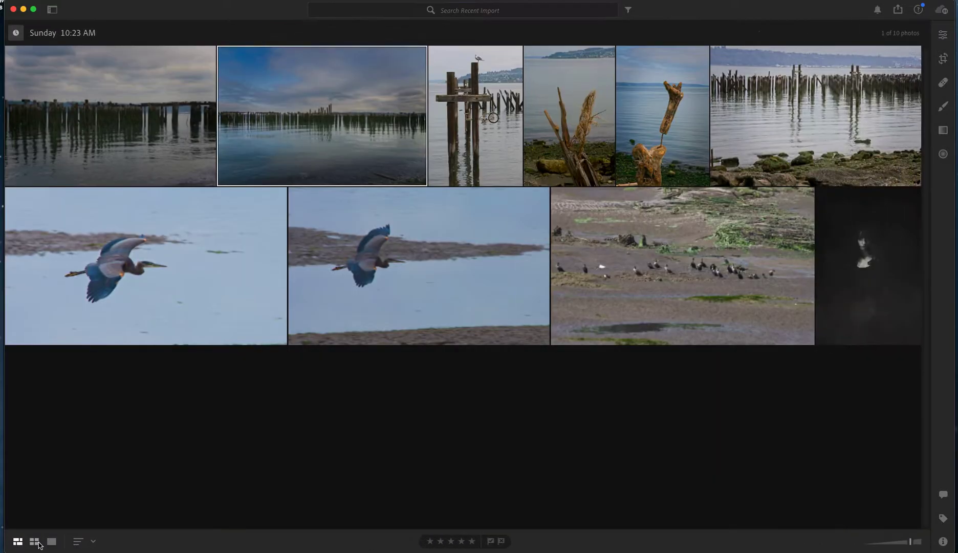
left_click(34, 541)
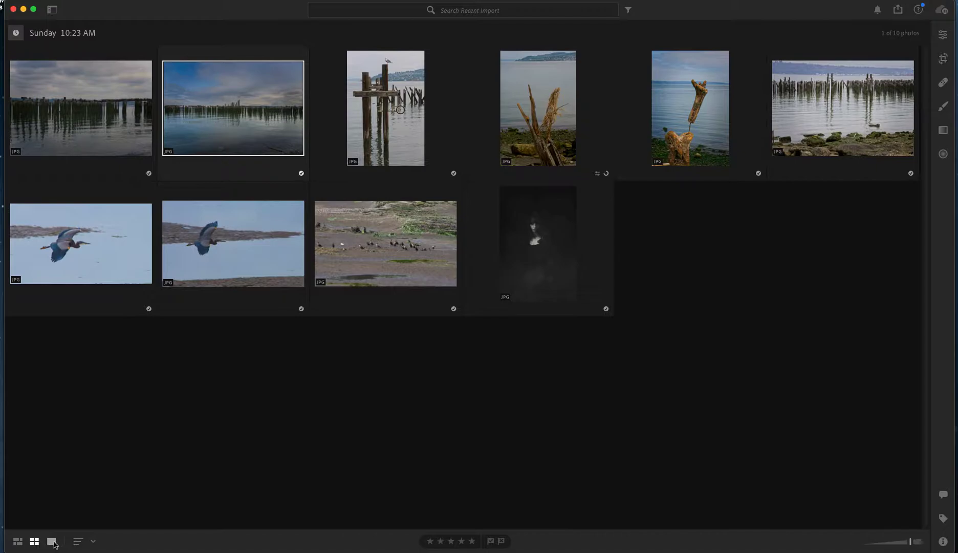
left_click(51, 541)
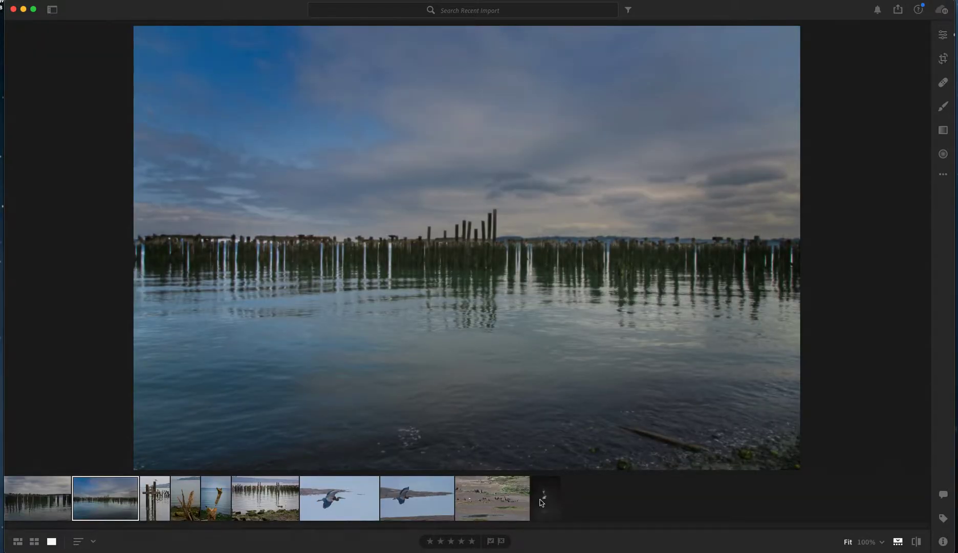
left_click(544, 497)
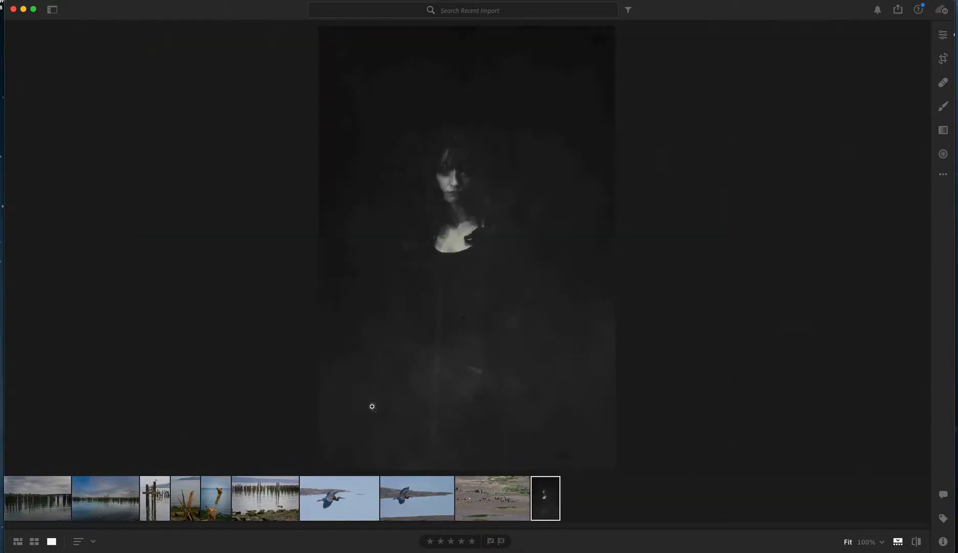
Magnify the portrait to Fill, change the zoom to 33%, and reposition it around the face
left_click(439, 544)
left_click(501, 541)
left_click(881, 542)
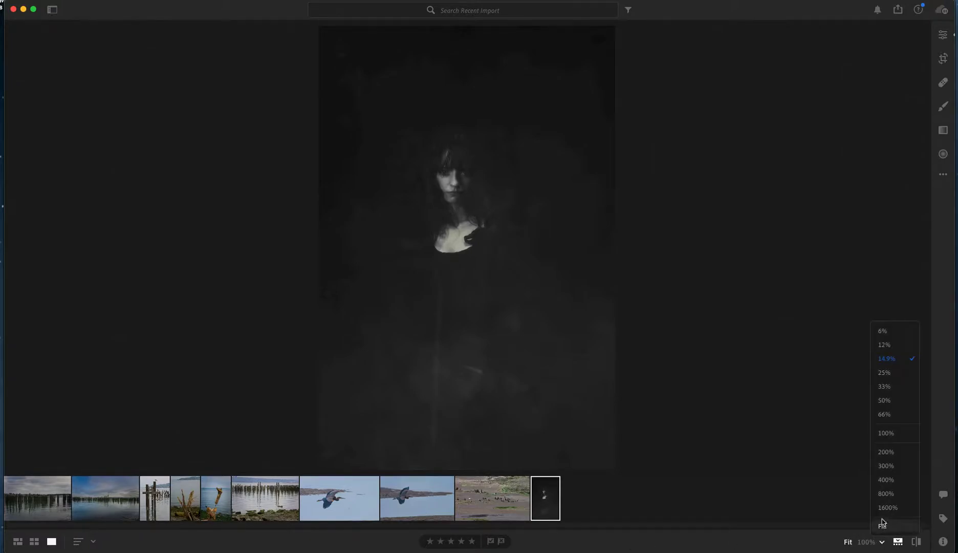
left_click(881, 525)
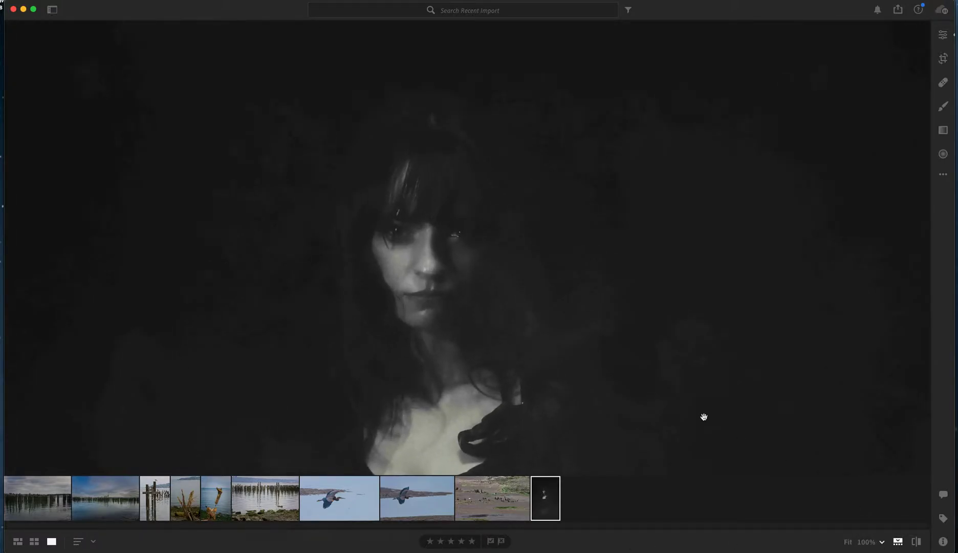
left_click_drag(704, 417, 699, 327)
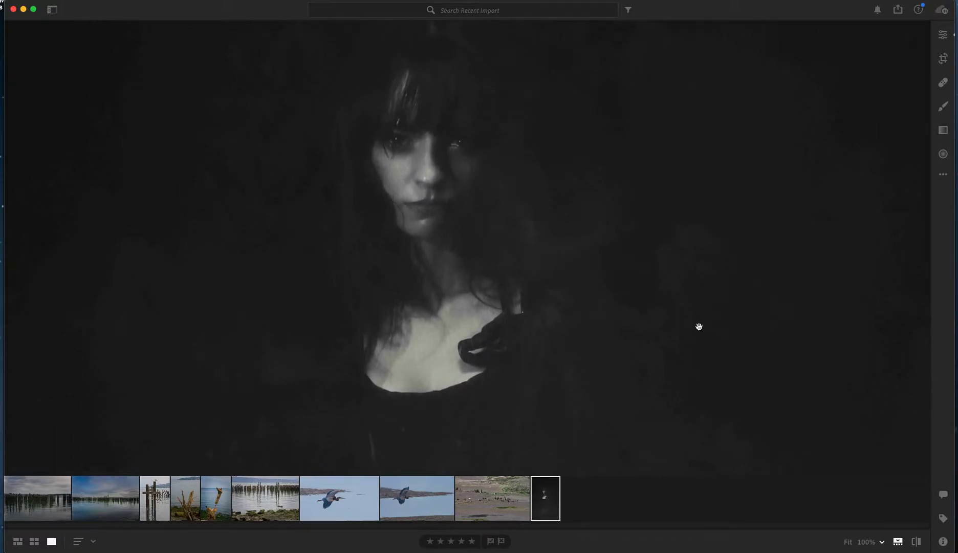
left_click(883, 542)
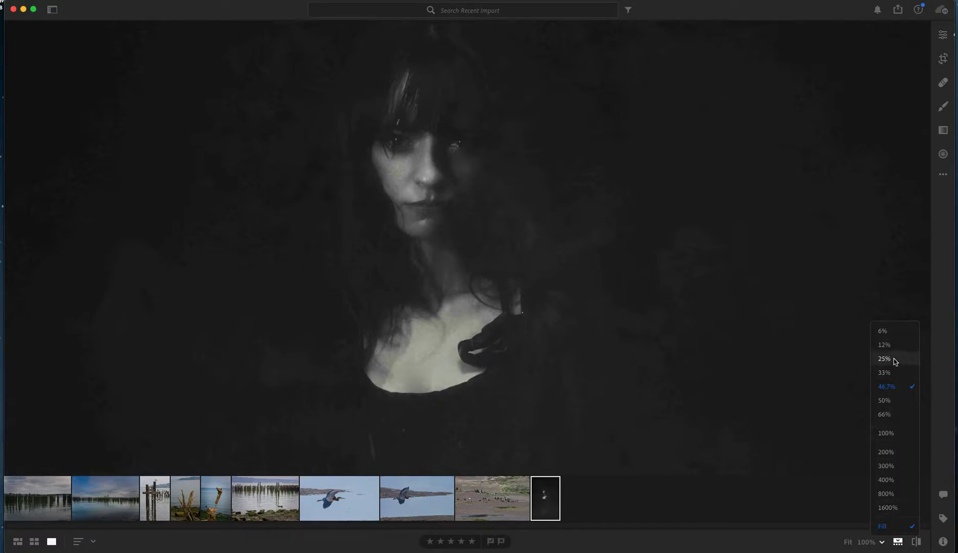
left_click(895, 370)
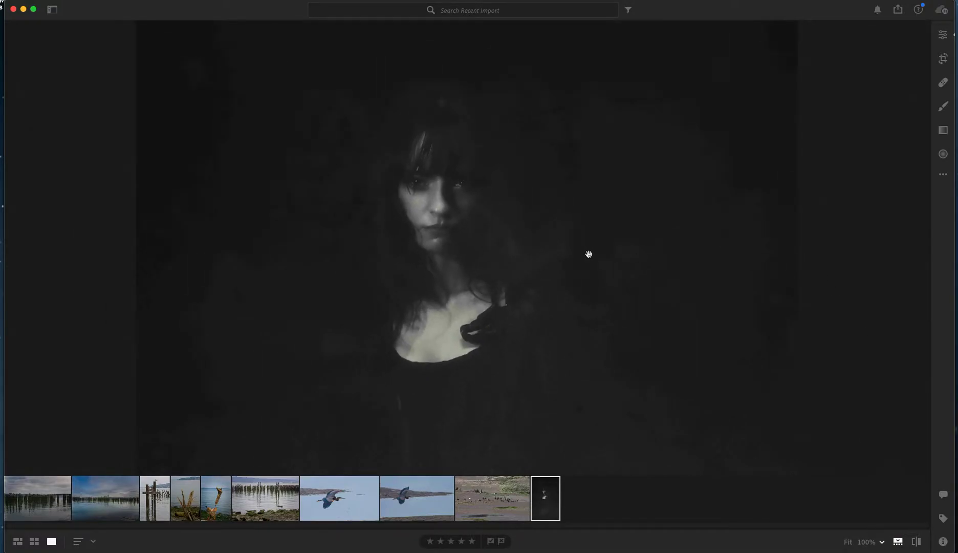
left_click_drag(612, 231, 612, 274)
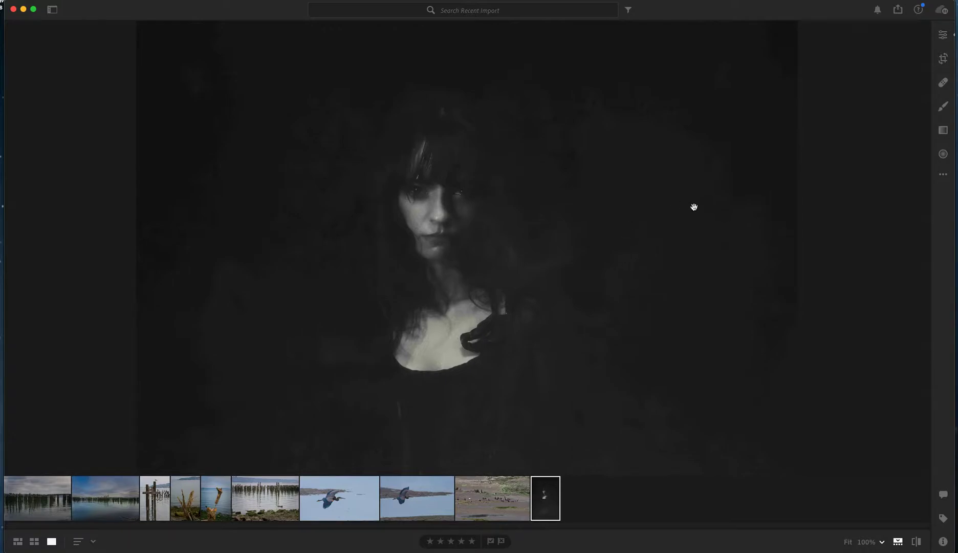
Display the portrait's original version with default settings and dismiss the tip about that view
left_click(915, 542)
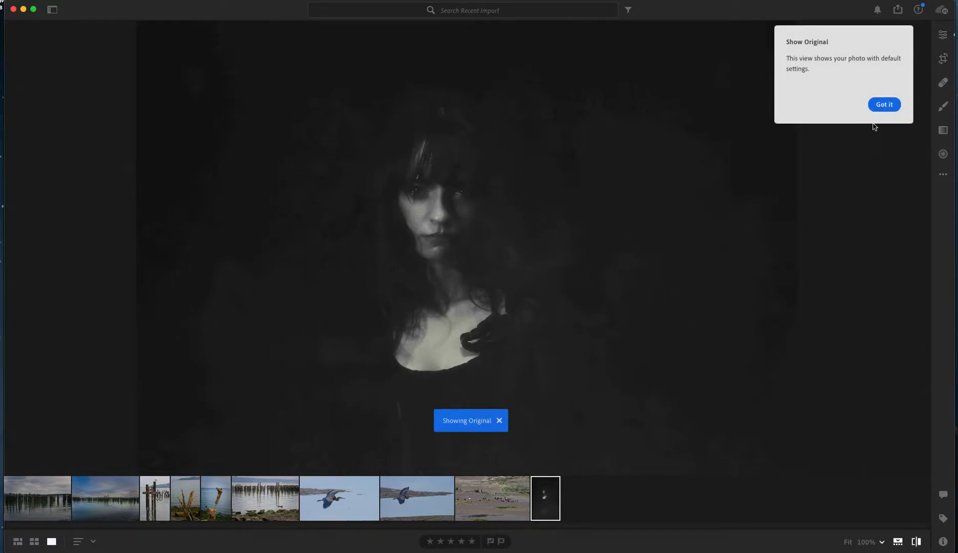
left_click(890, 106)
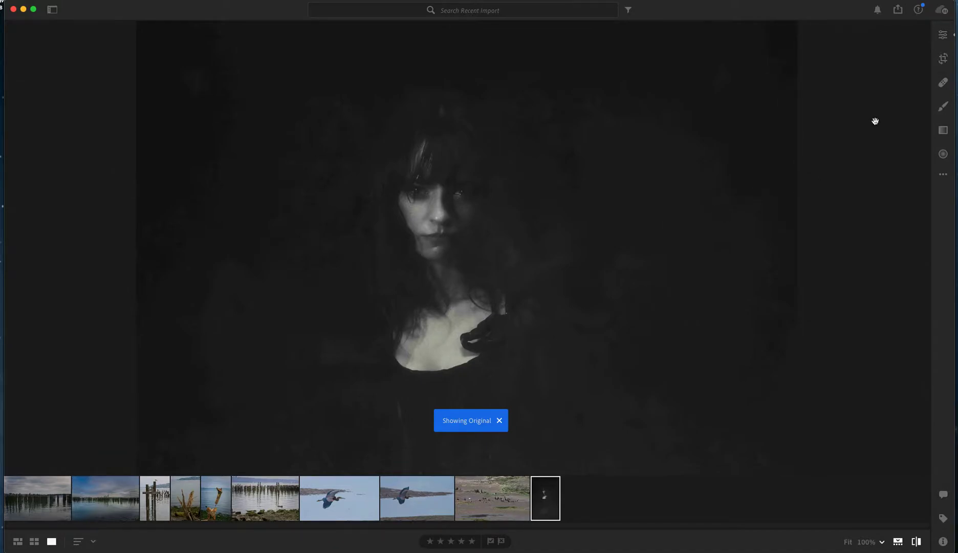
Review the activity notifications, the export and sharing options, the help tutorials, and the cloud storage and sync status
left_click(877, 12)
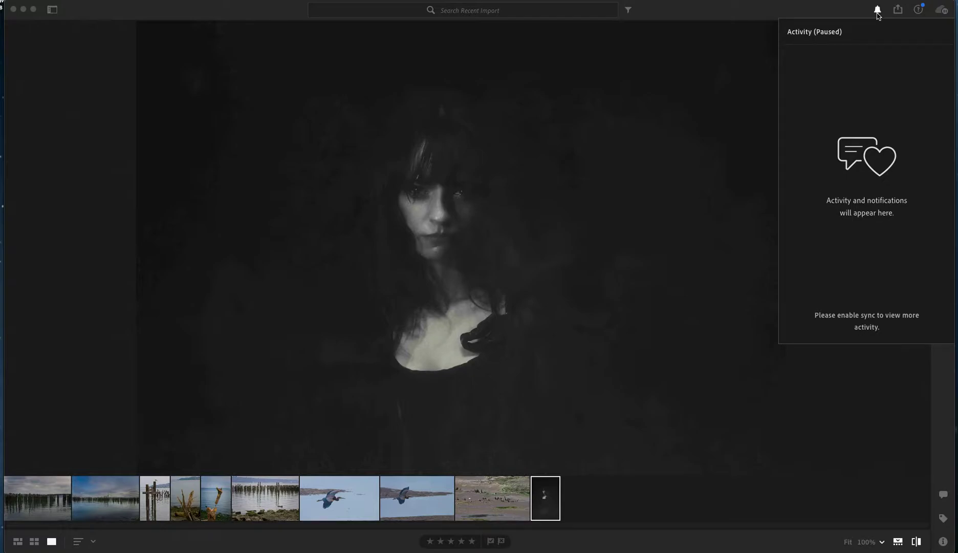
left_click(877, 12)
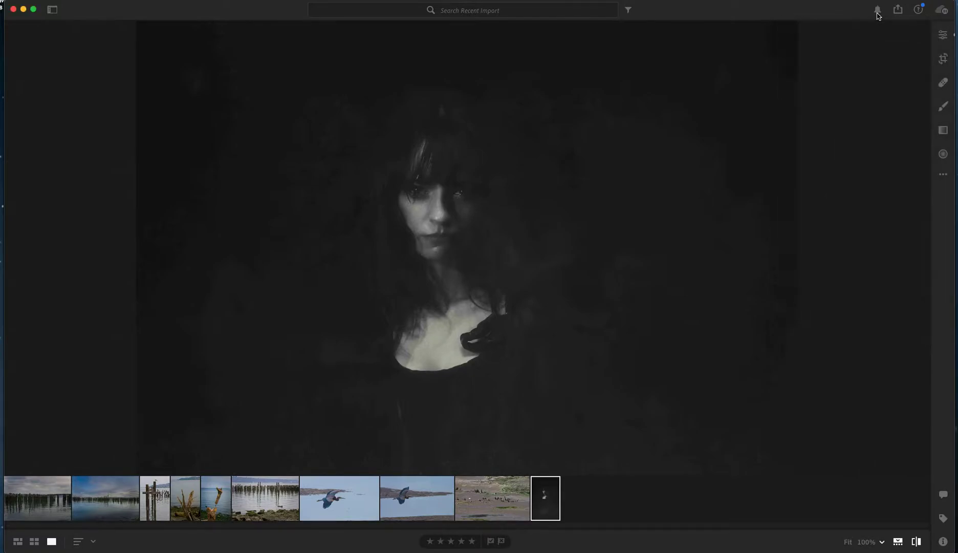
left_click(898, 11)
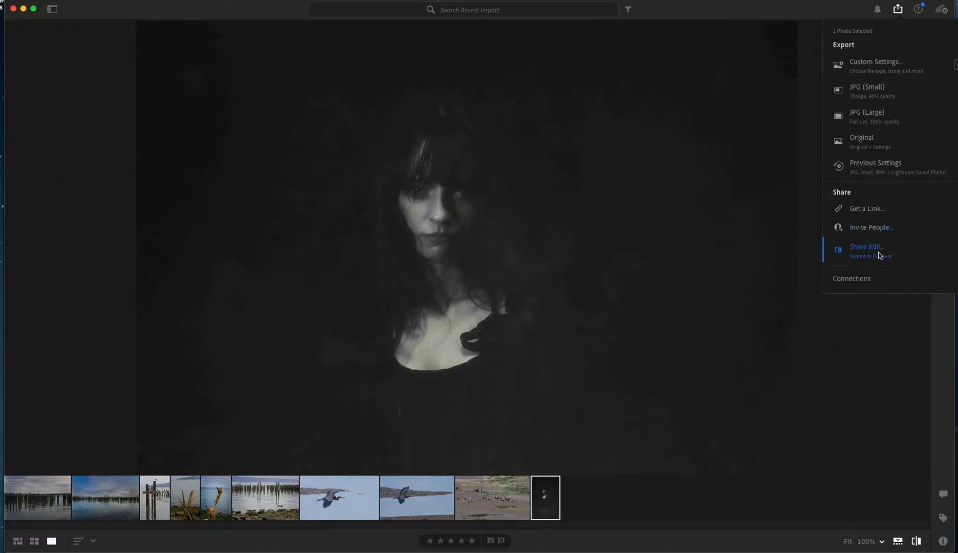
left_click(918, 10)
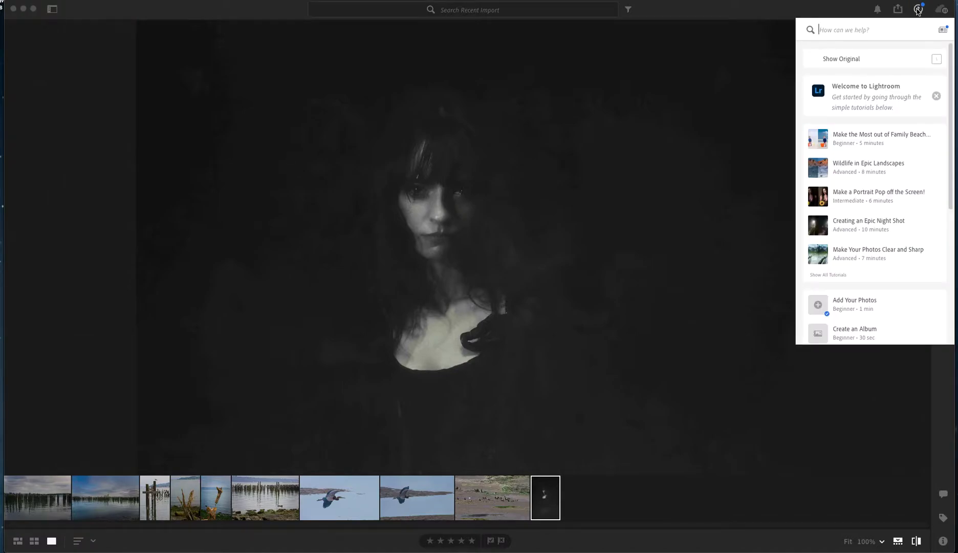
left_click(919, 10)
left_click(941, 9)
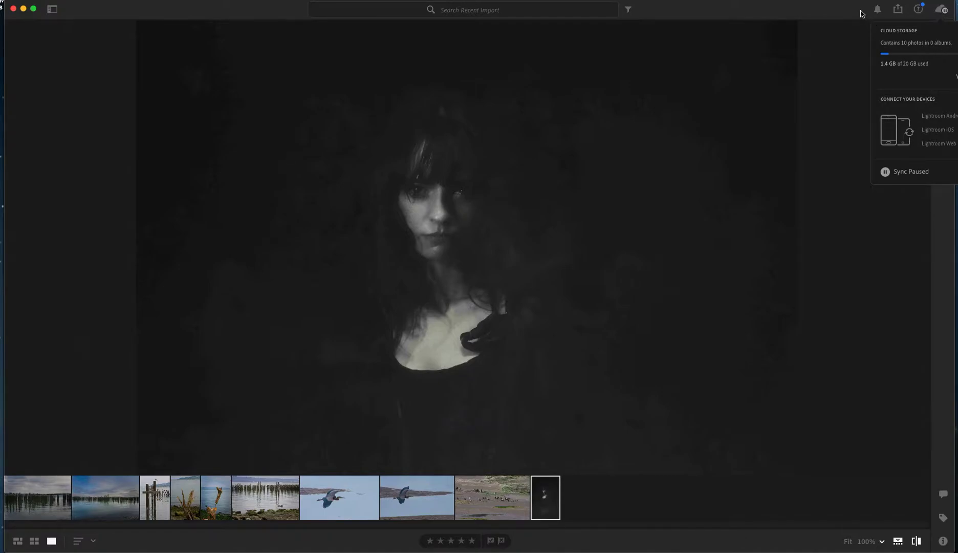
key("backslash")
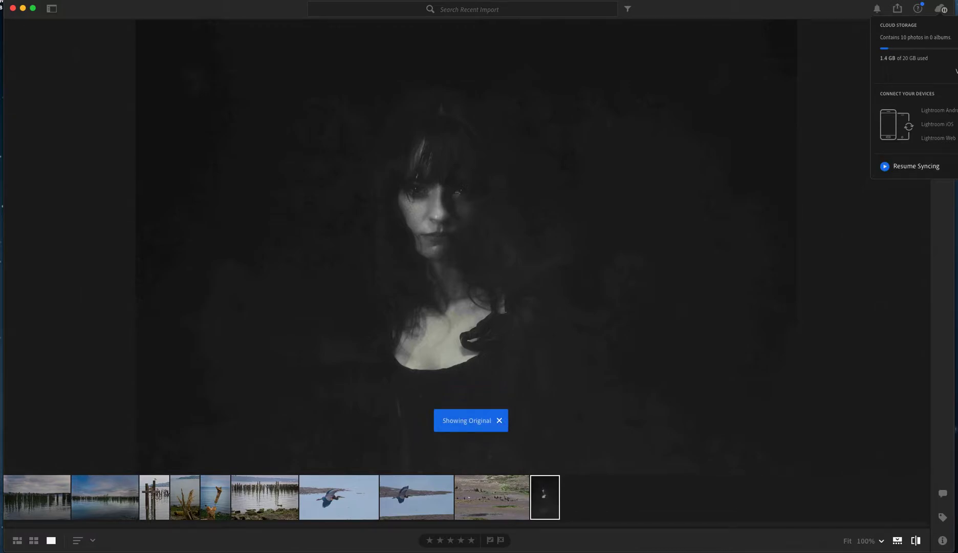
left_click(943, 11)
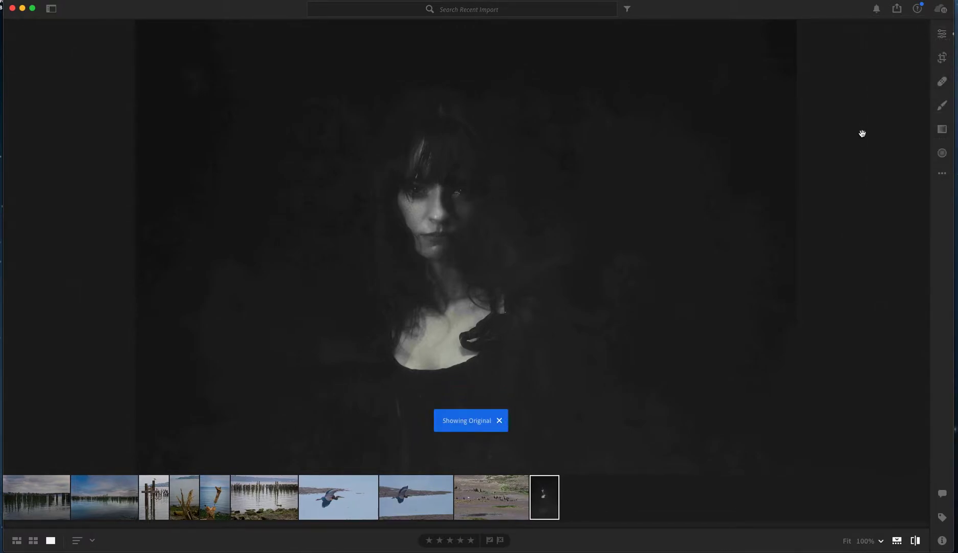
Show the editing controls with Light expanded, and examine the Color and Effects adjustments before collapsing both
left_click(942, 34)
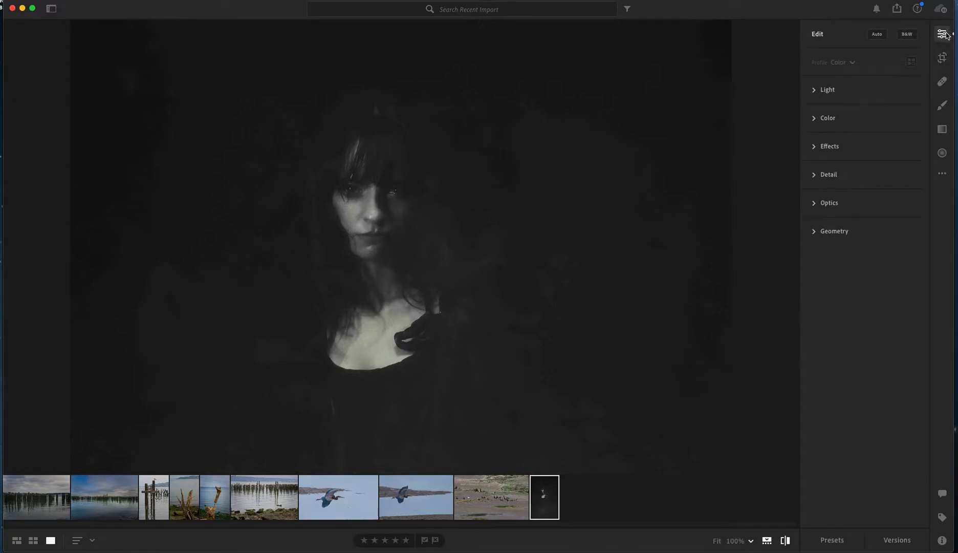
left_click(814, 90)
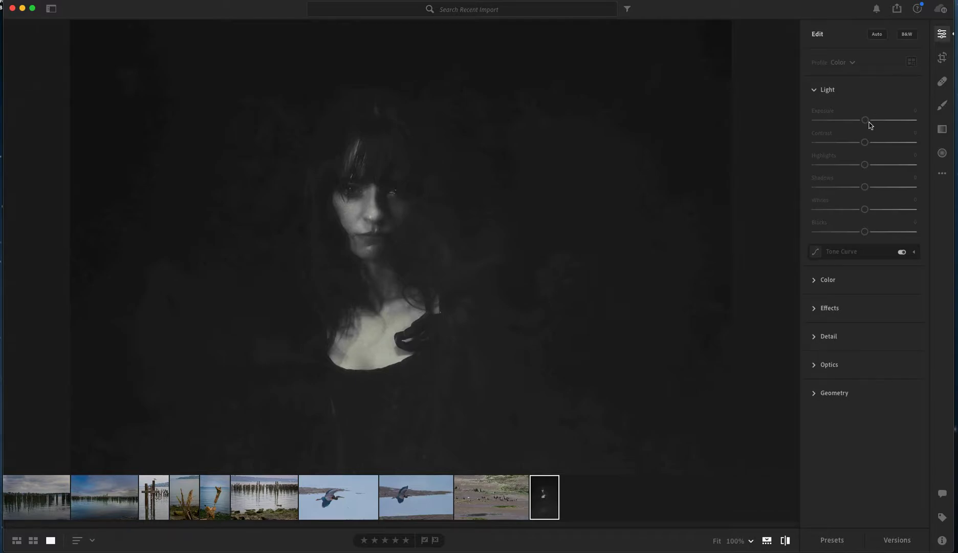
left_click(815, 281)
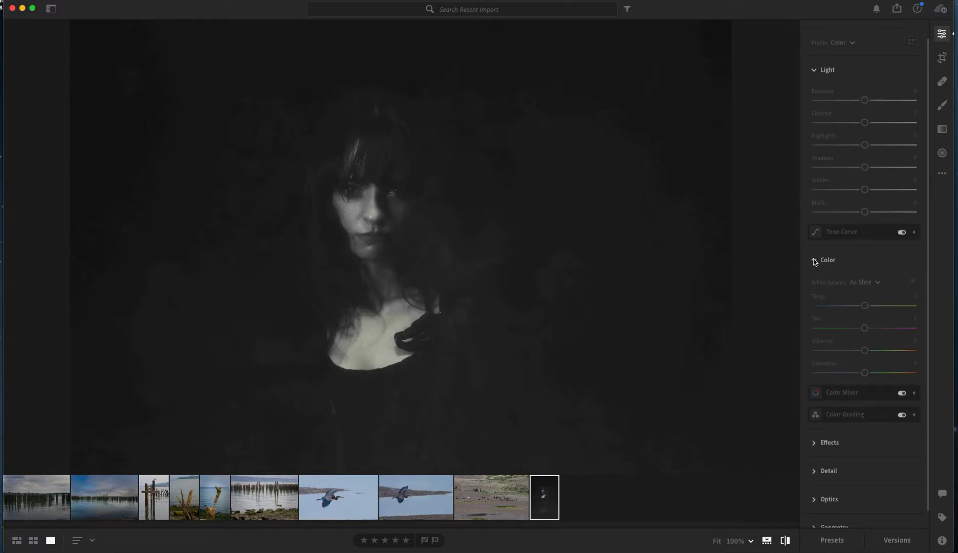
left_click(814, 261)
left_click(814, 310)
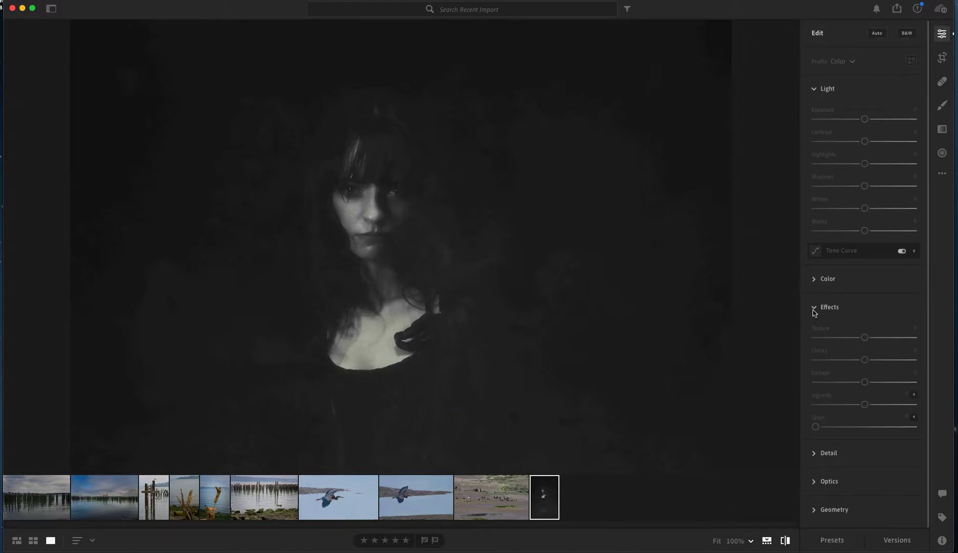
left_click(814, 307)
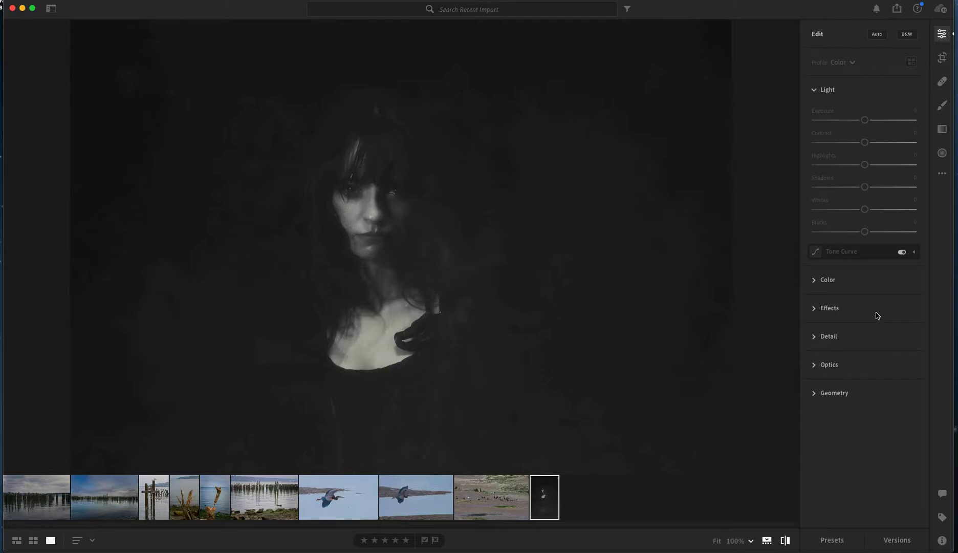
Examine the crop options for the portrait and the modes available for the Healing Brush
left_click(943, 59)
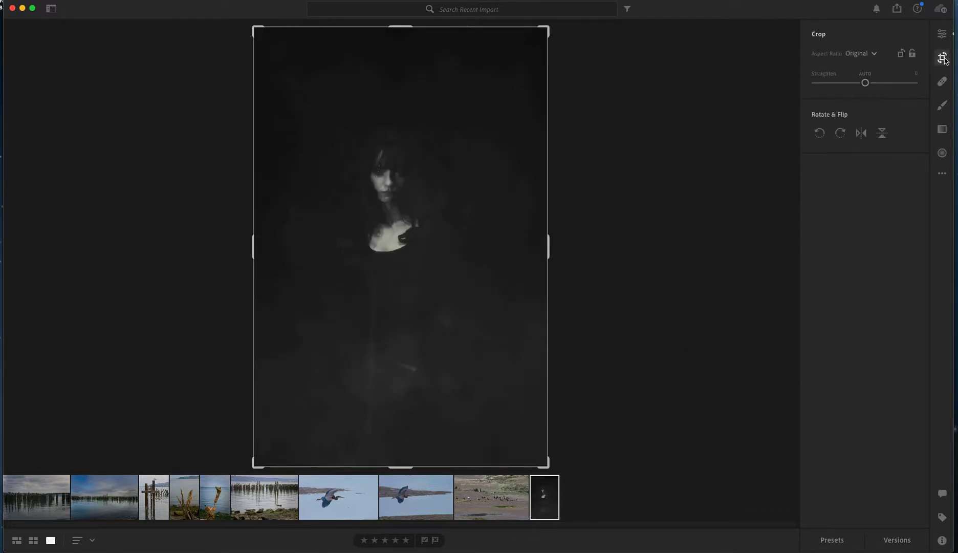
left_click(943, 83)
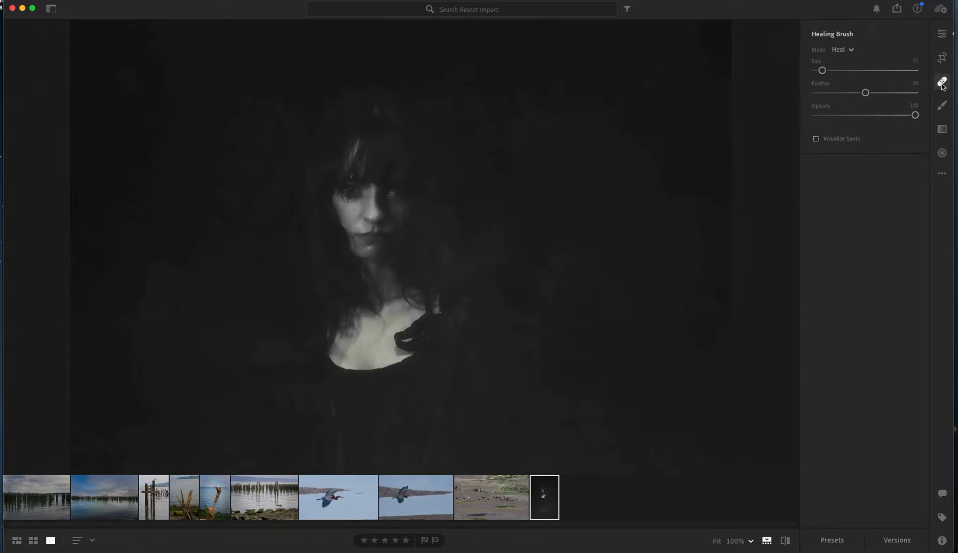
left_click(853, 50)
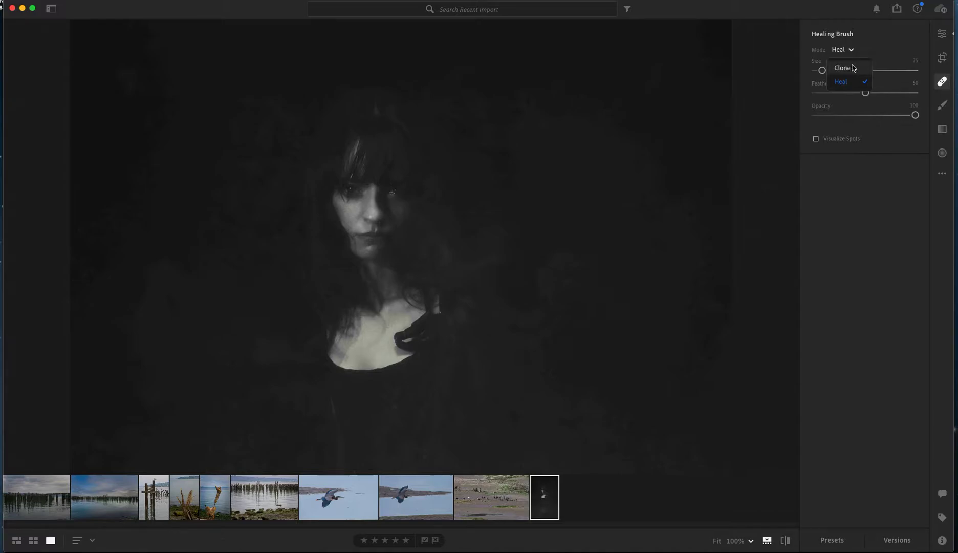
left_click(852, 52)
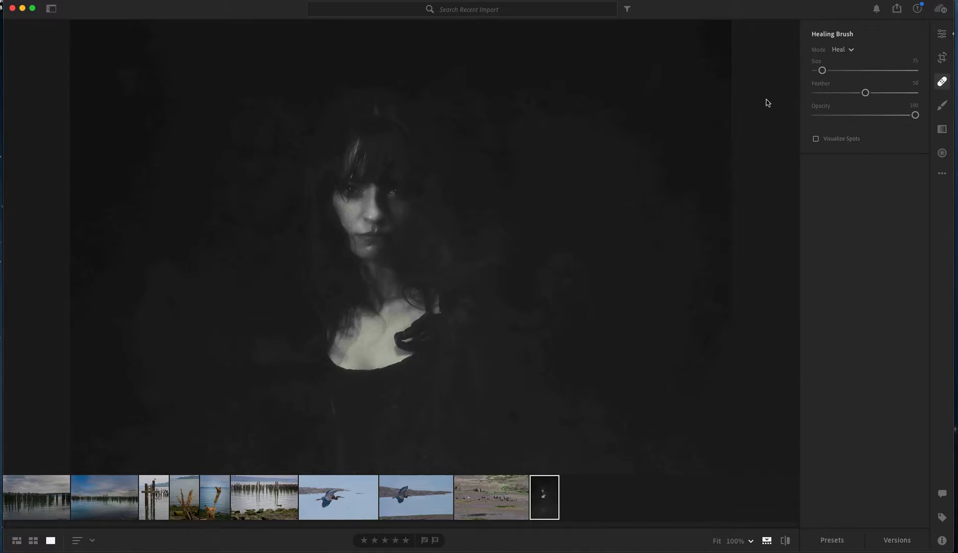
Preview blemishes in the portrait with Visualize Spots at a threshold of 53, and turn the visualization off
left_click(816, 139)
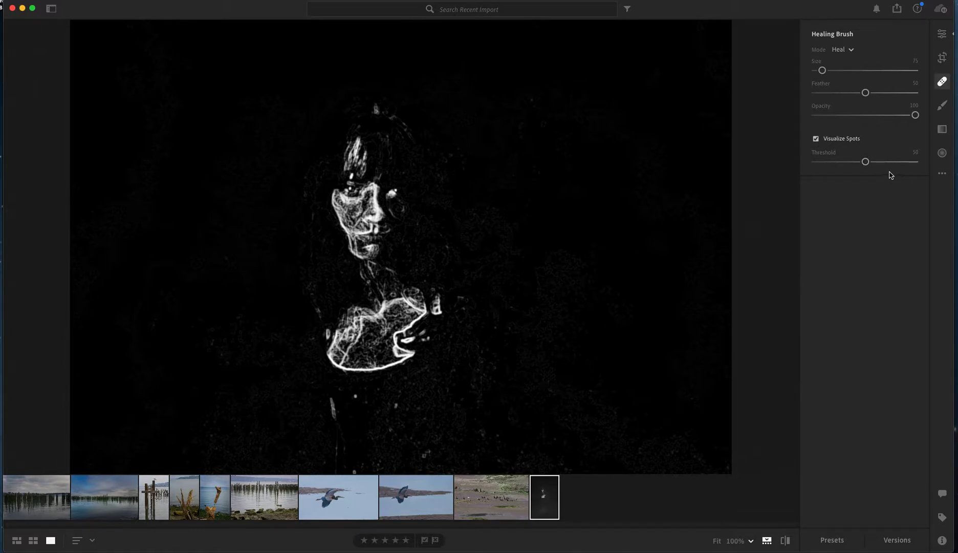
mouse_move(865, 162)
left_mouse_down()
mouse_move(883, 162)
mouse_move(868, 162)
left_mouse_up()
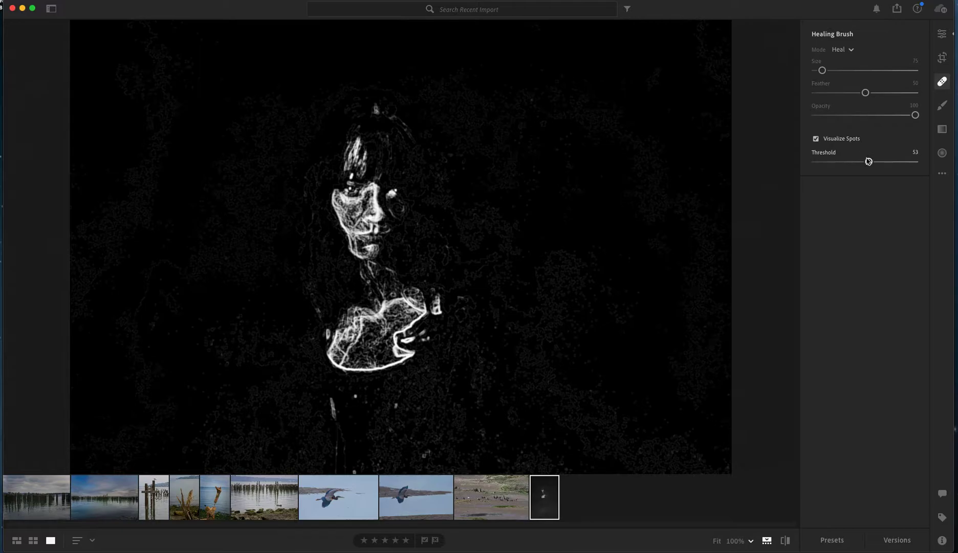
left_click(815, 139)
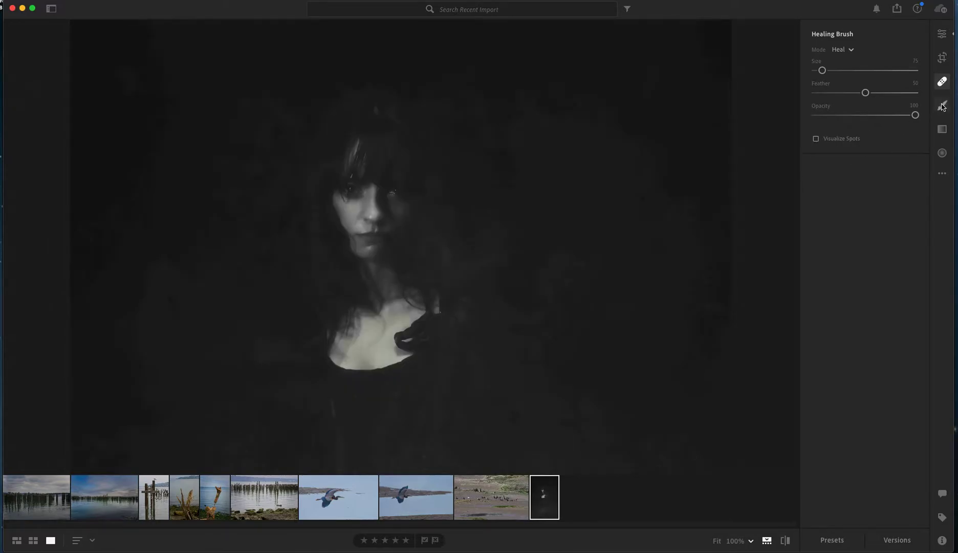
Activate the Brush tool, reduce its size to 8, and look through its local adjustment settings
left_click(942, 105)
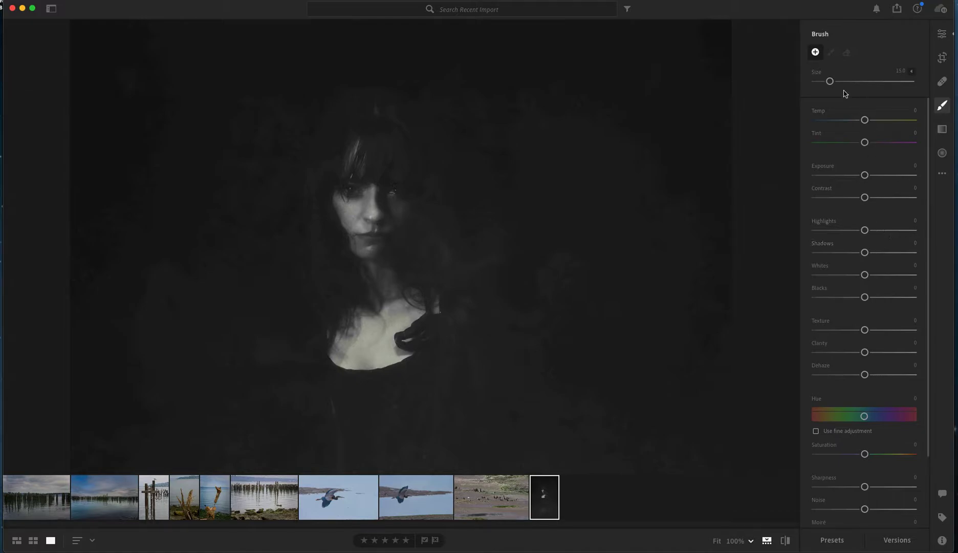
mouse_move(829, 81)
left_mouse_down()
mouse_move(838, 83)
mouse_move(824, 83)
left_mouse_up()
scroll(871, 313, "down", 3)
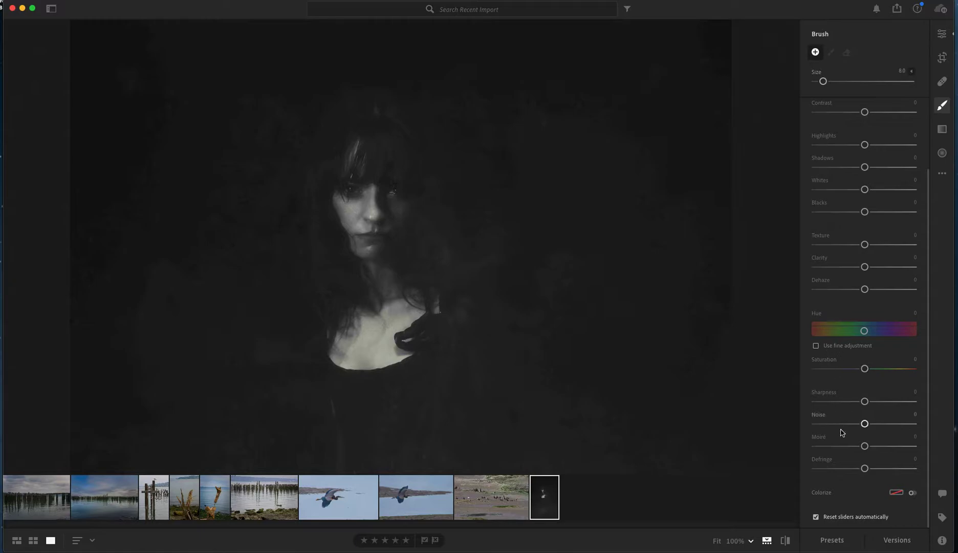
scroll(845, 370, "up", 2)
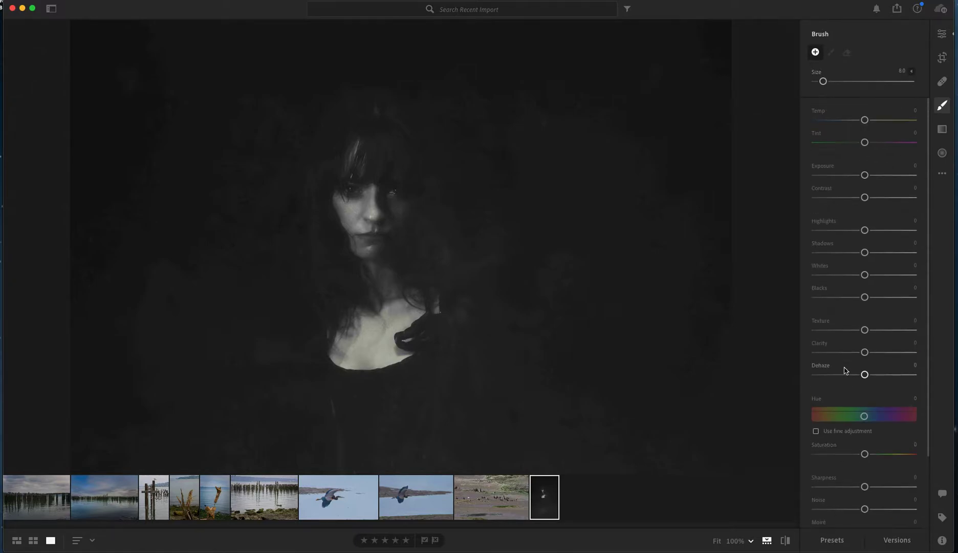
Draw a diagonal linear gradient across the portrait and widen it toward the upper edge of the photo
left_click(942, 129)
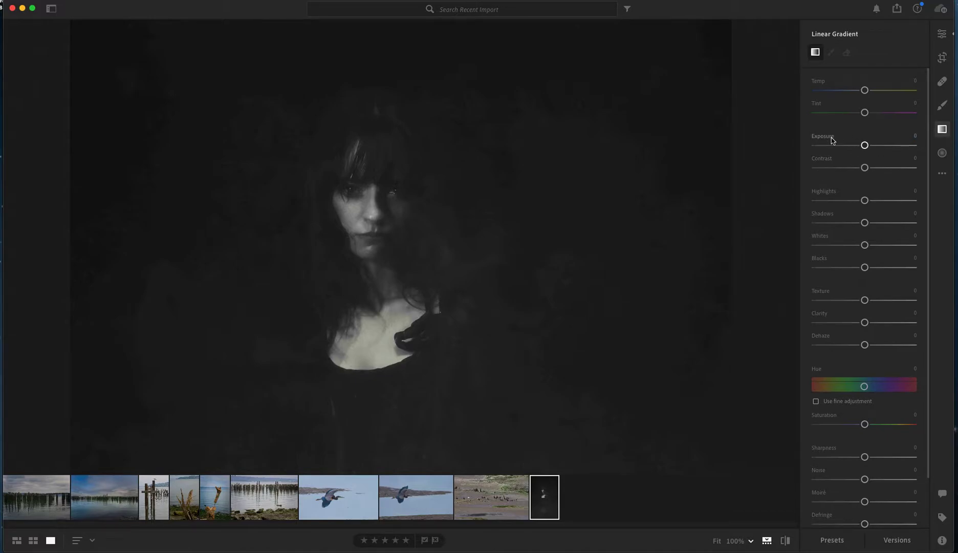
left_click_drag(554, 150, 594, 227)
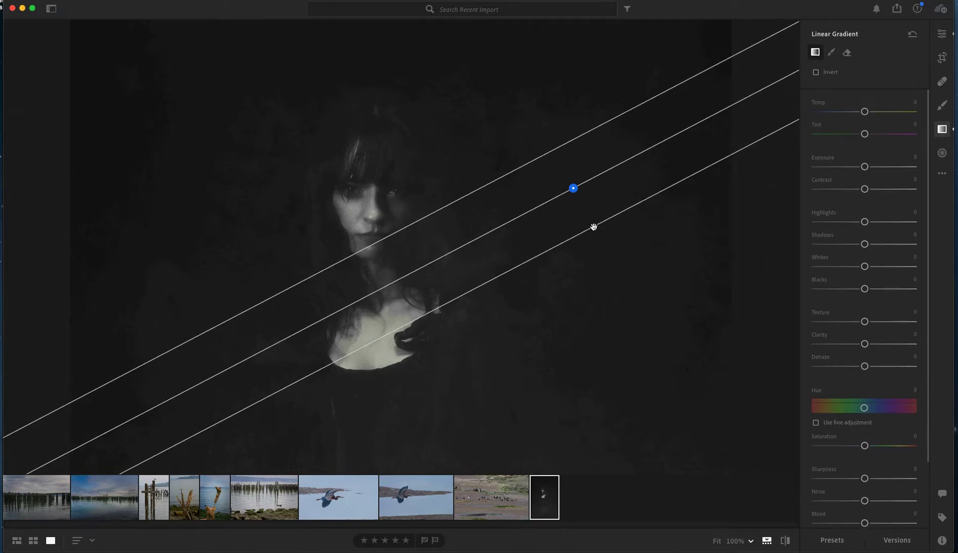
left_click_drag(525, 163, 483, 67)
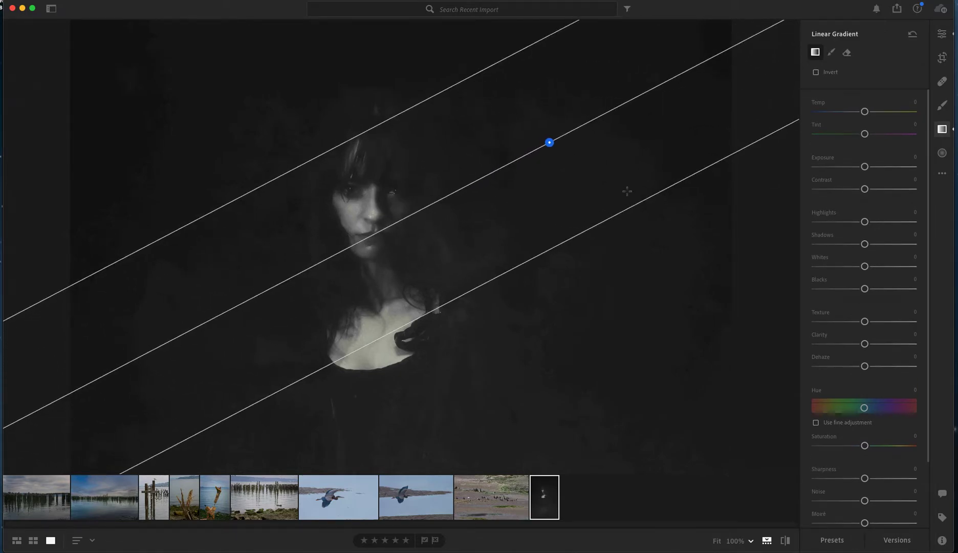
Set the linear gradient's Exposure to +0.40, Contrast to +41, Highlights to +11, Shadows to -49 and Whites to -21
mouse_move(864, 166)
left_mouse_down()
mouse_move(878, 167)
mouse_move(855, 168)
mouse_move(881, 168)
mouse_move(845, 168)
mouse_move(870, 168)
left_mouse_up()
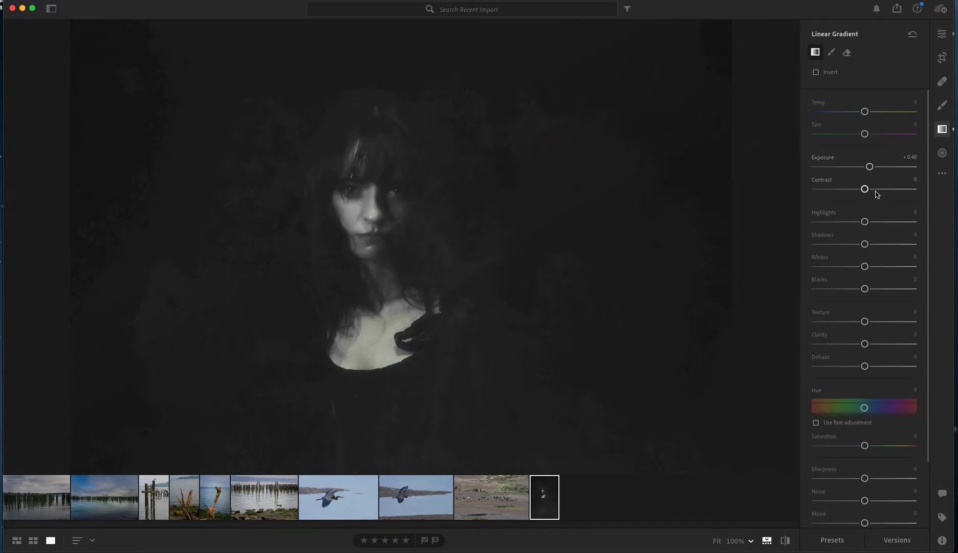
left_click_drag(865, 188, 885, 189)
left_click_drag(864, 221, 853, 268)
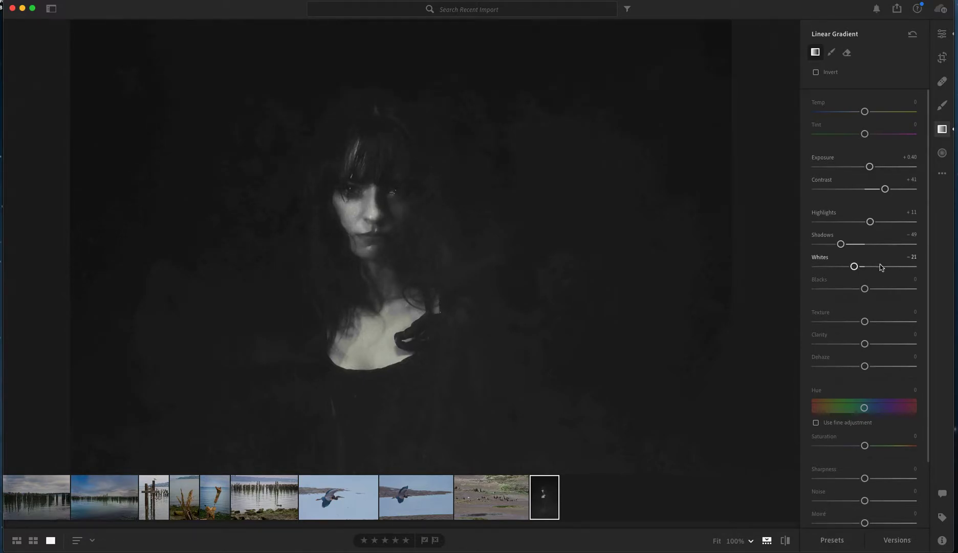
Activate the linear gradient's eraser and reset the linear gradient on the portrait
scroll(896, 271, "down", 2)
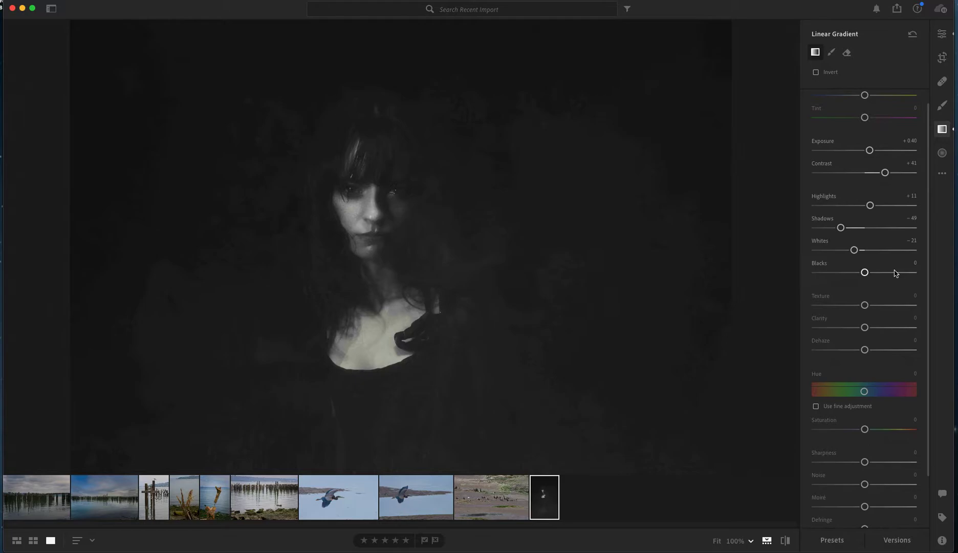
left_click(847, 53)
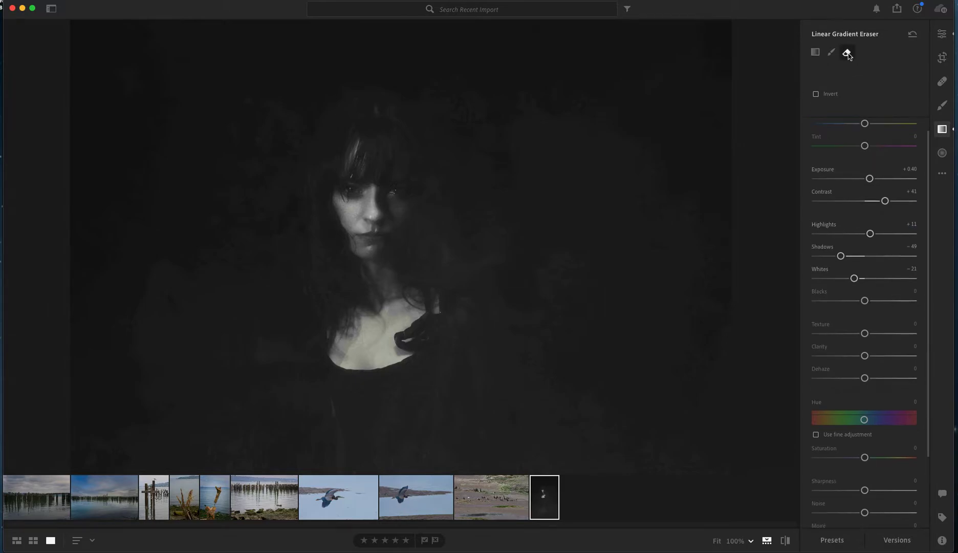
left_click(912, 34)
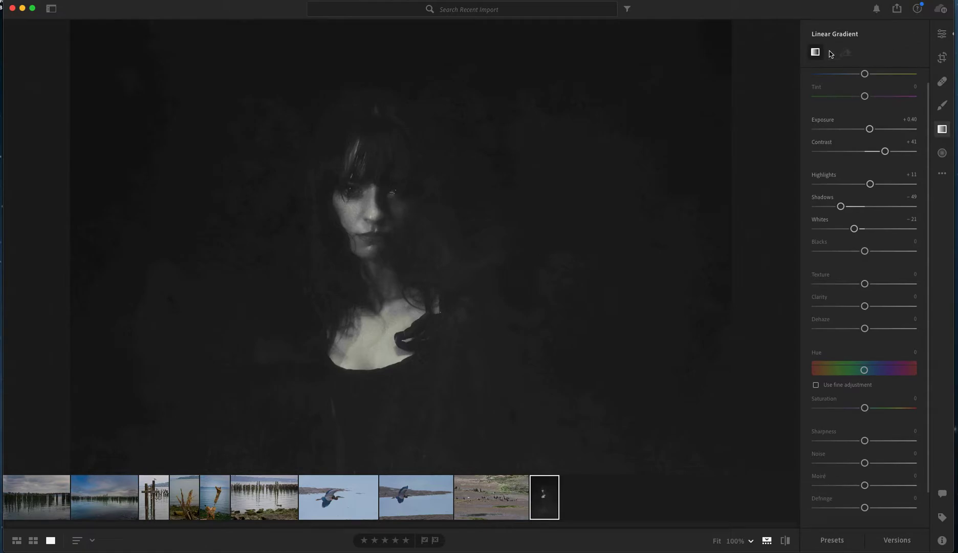
Draw an oval radial gradient around the woman's head and chest, and set its Exposure to +0.32
left_click(942, 153)
left_click_drag(370, 143, 415, 302)
left_click_drag(369, 145, 267, 260)
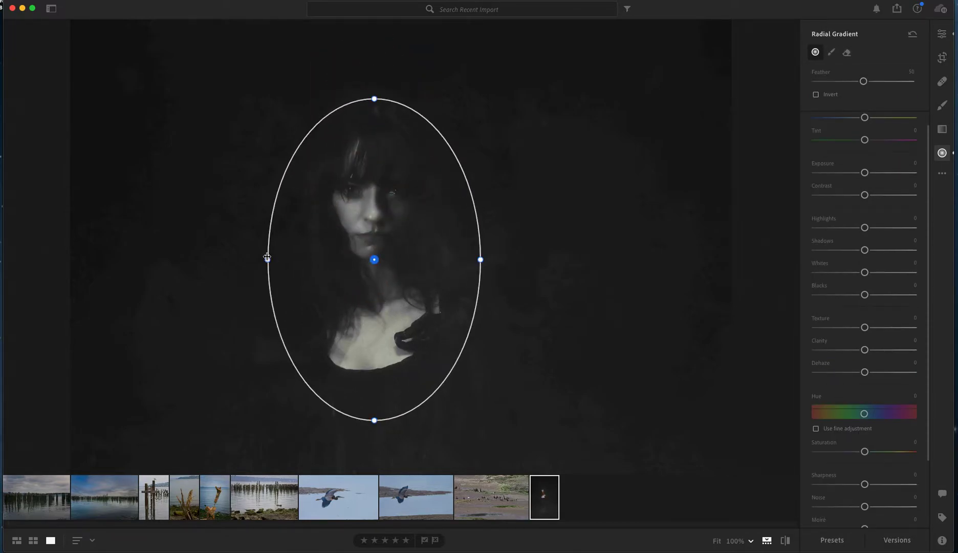
mouse_move(864, 172)
left_mouse_down()
mouse_move(877, 173)
mouse_move(868, 173)
left_mouse_up()
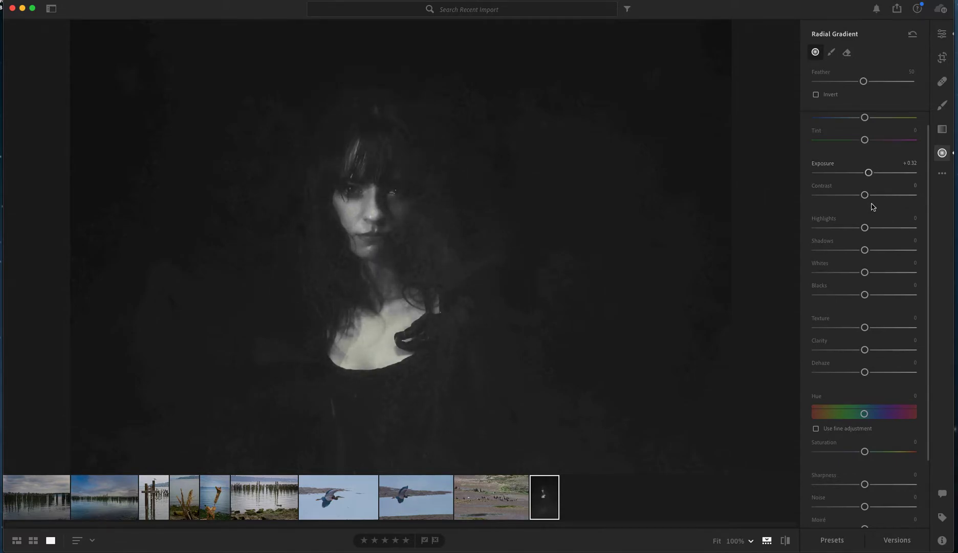
Open the photo of the single driftwood trunk and place a small radial gradient on the water beside the trunk
left_click(219, 507)
left_click(469, 350)
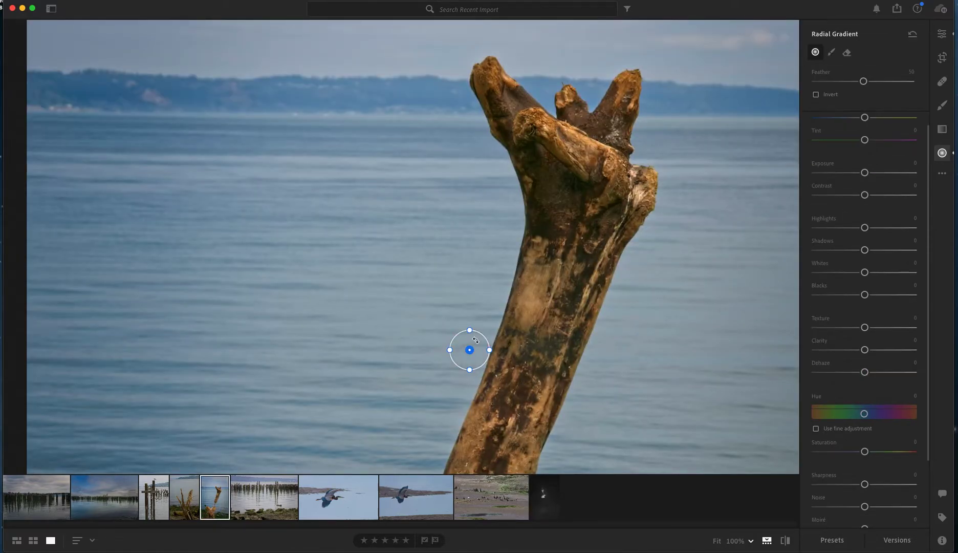
left_click(538, 333)
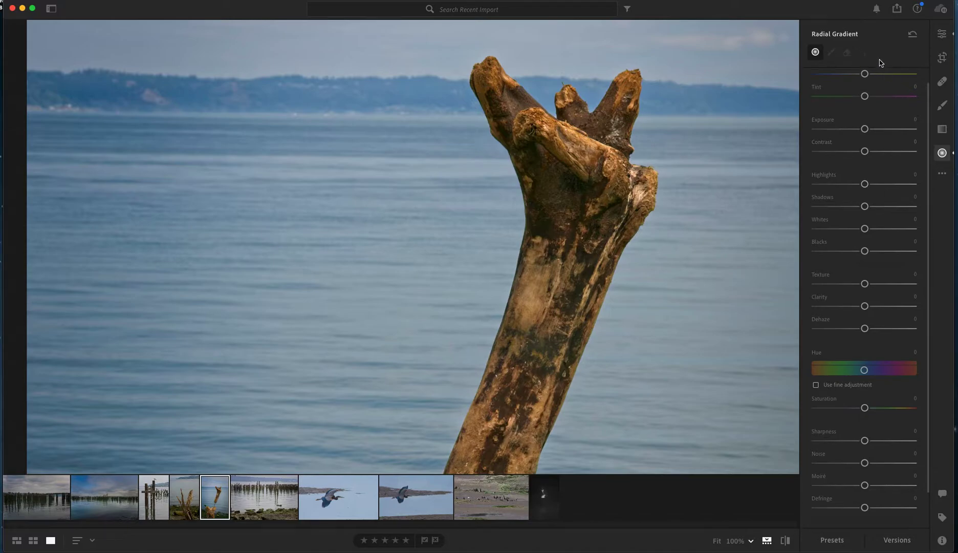
Return to the main Edit controls and zoom out on the driftwood photo
left_click(942, 33)
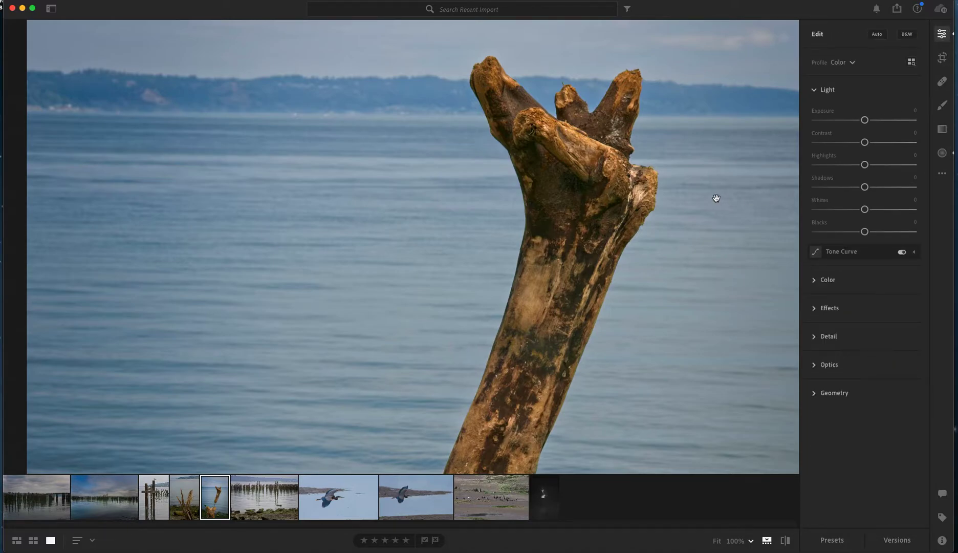
left_click(752, 537)
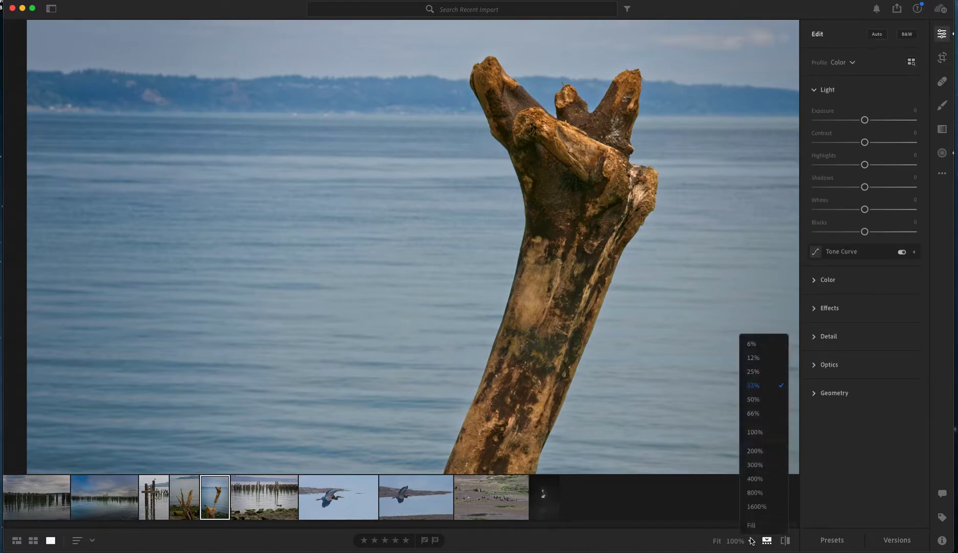
left_click(755, 347)
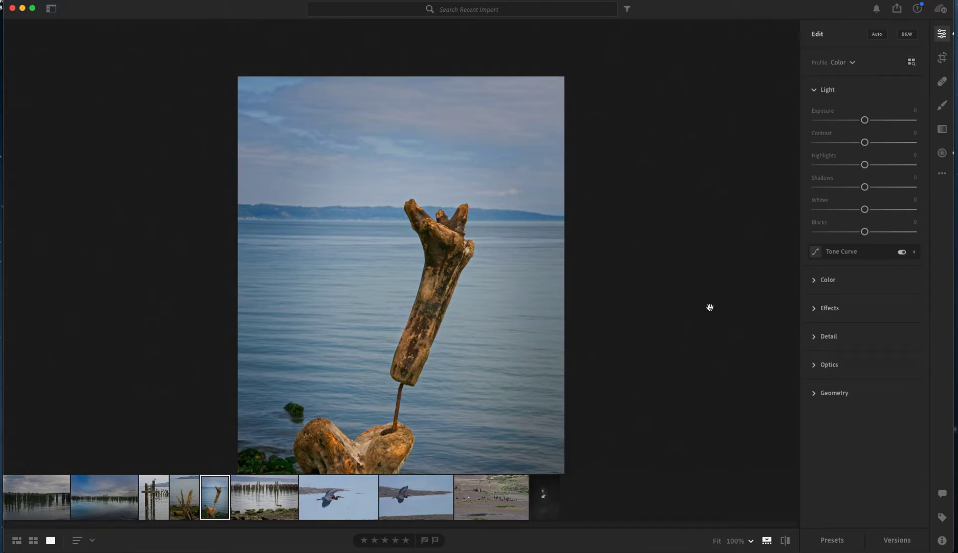
Show the original of the driftwood photo, and switch the original view of the portrait on and off
left_click(942, 174)
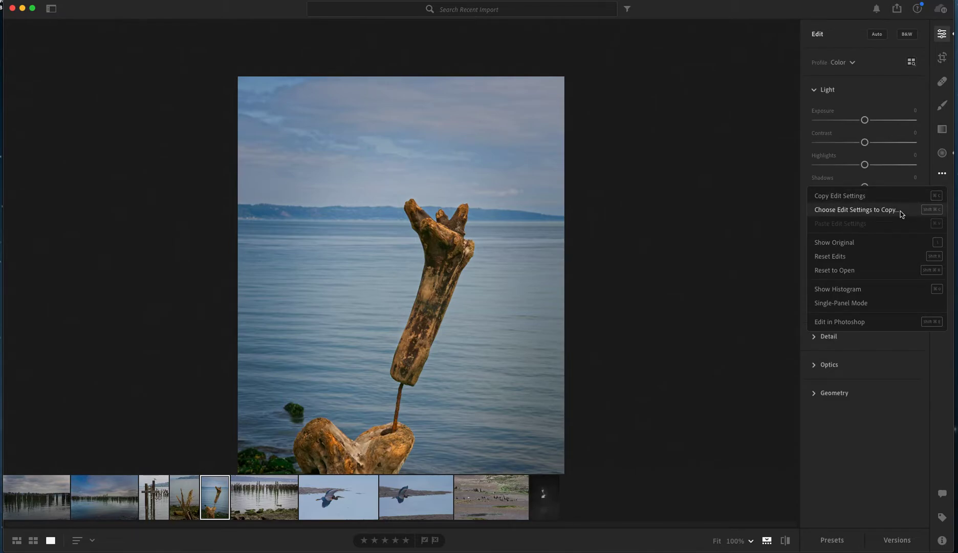
left_click(894, 245)
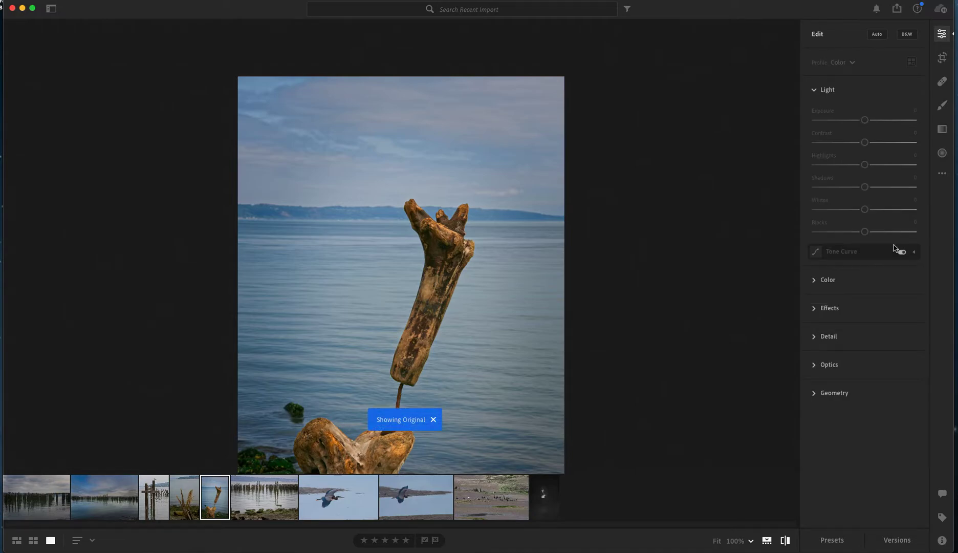
left_click(546, 500)
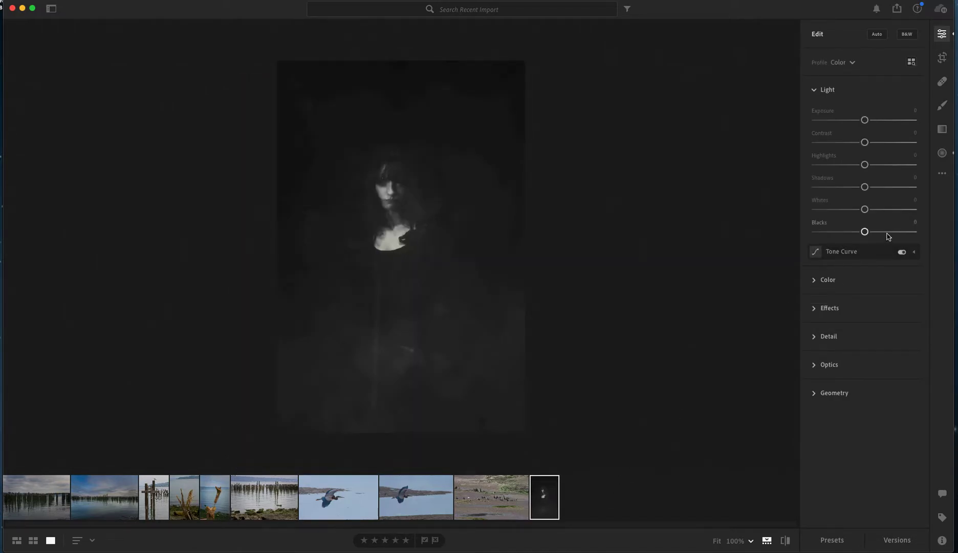
left_click(942, 173)
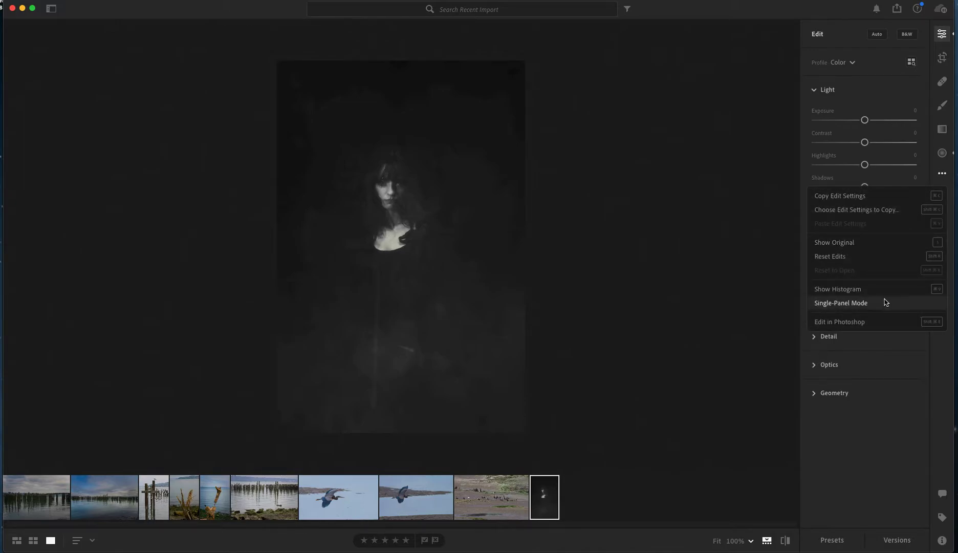
left_click(871, 248)
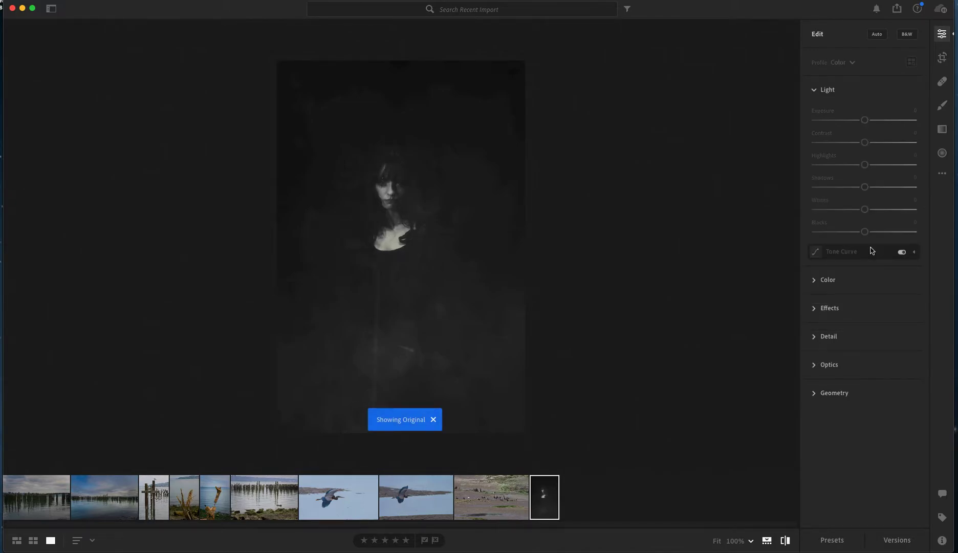
left_click(941, 173)
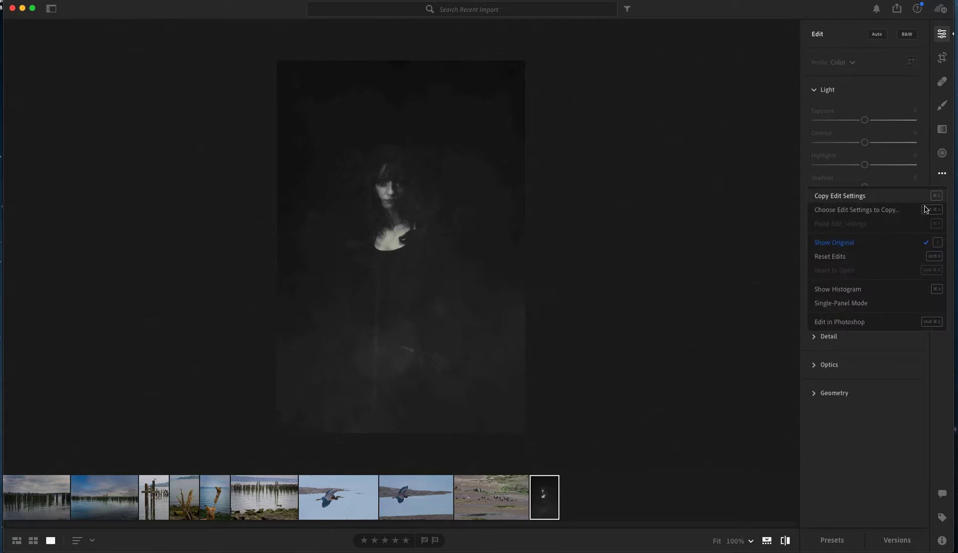
left_click(877, 248)
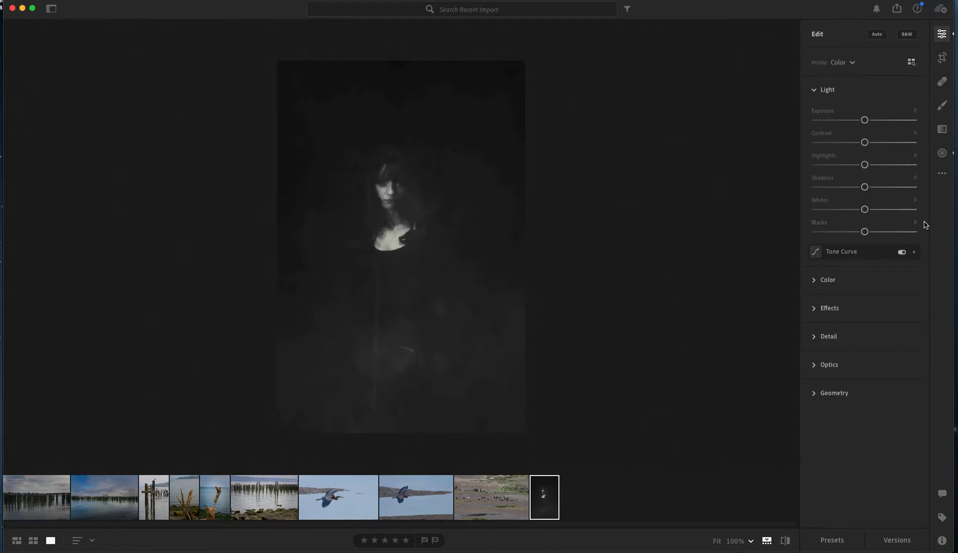
Reset all edits on the portrait and display the histogram
left_click(942, 174)
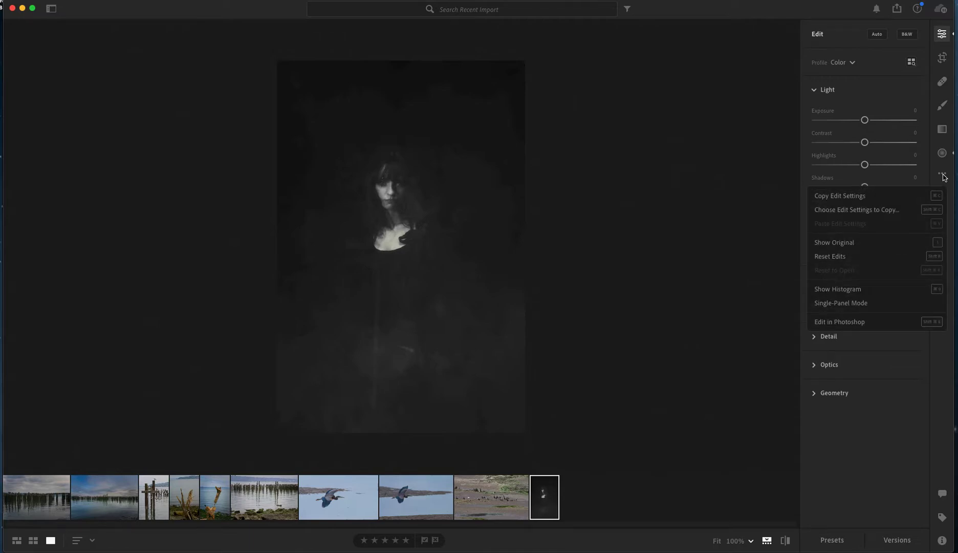
left_click(884, 257)
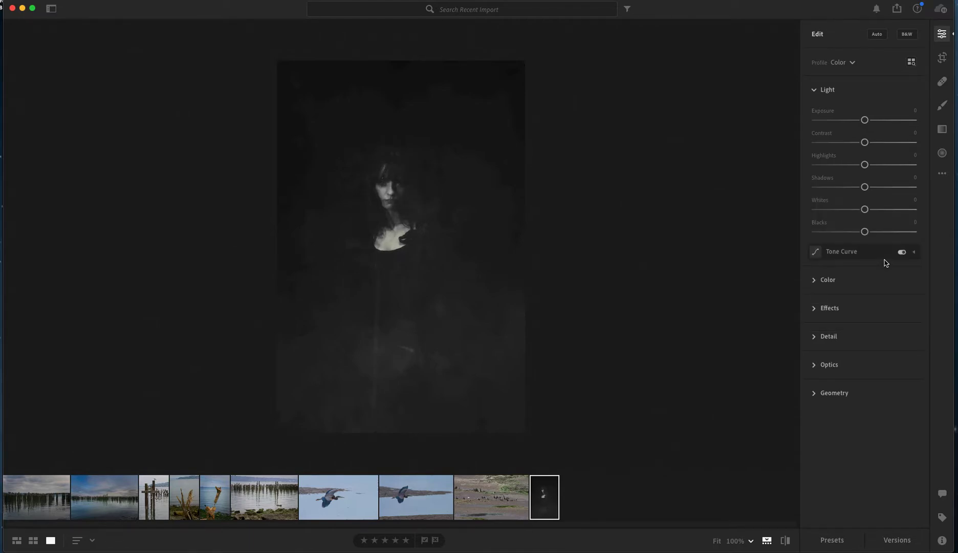
left_click(943, 175)
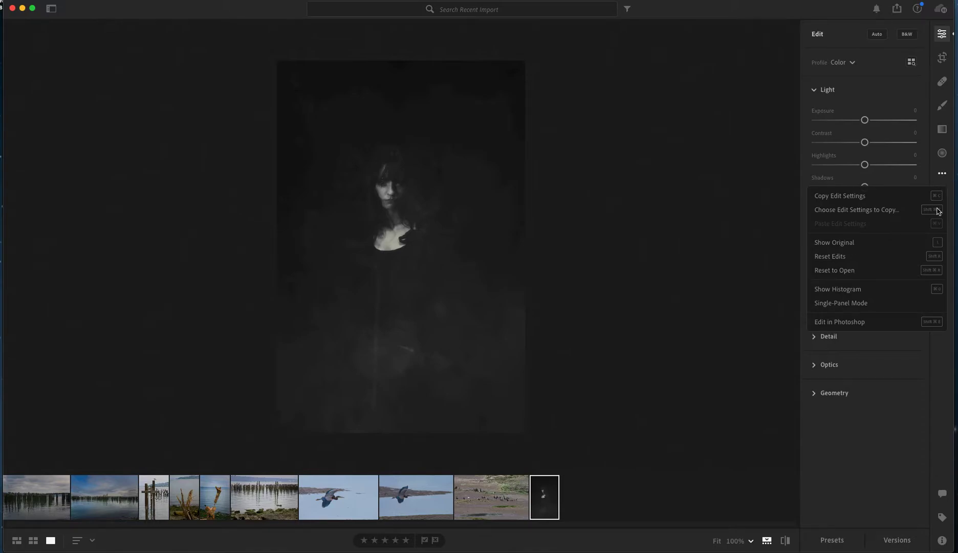
left_click(896, 295)
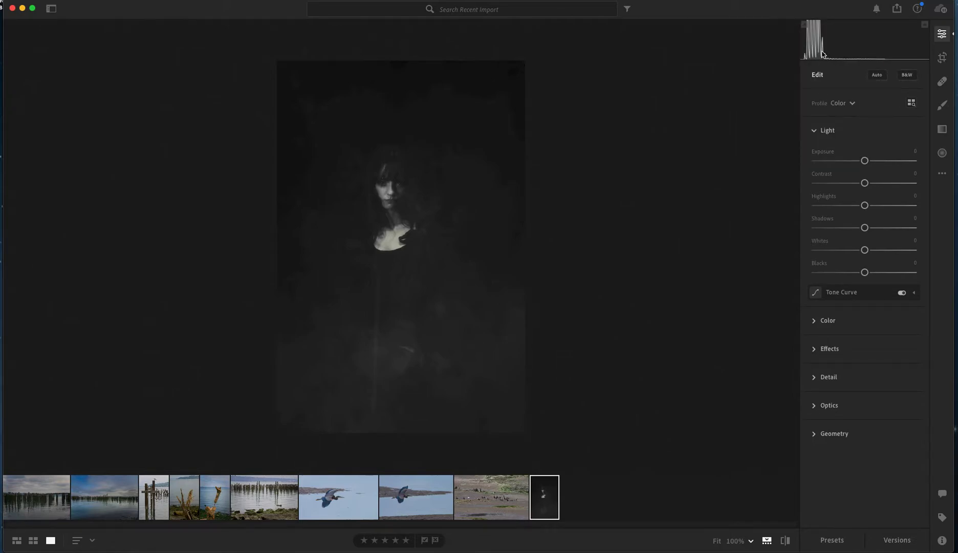
Examine the remaining editing options, including Edit in Photoshop, and the portrait's named versions
left_click(942, 174)
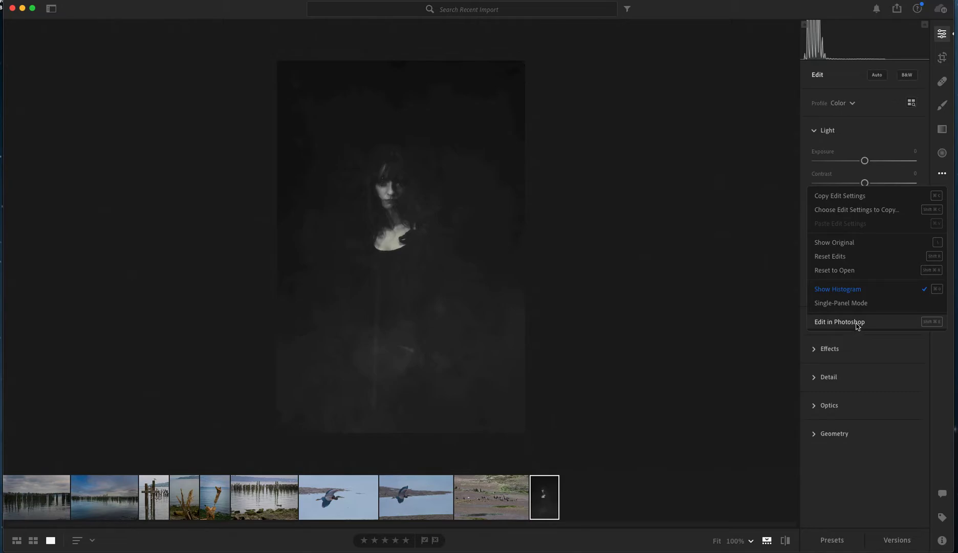
left_click(842, 461)
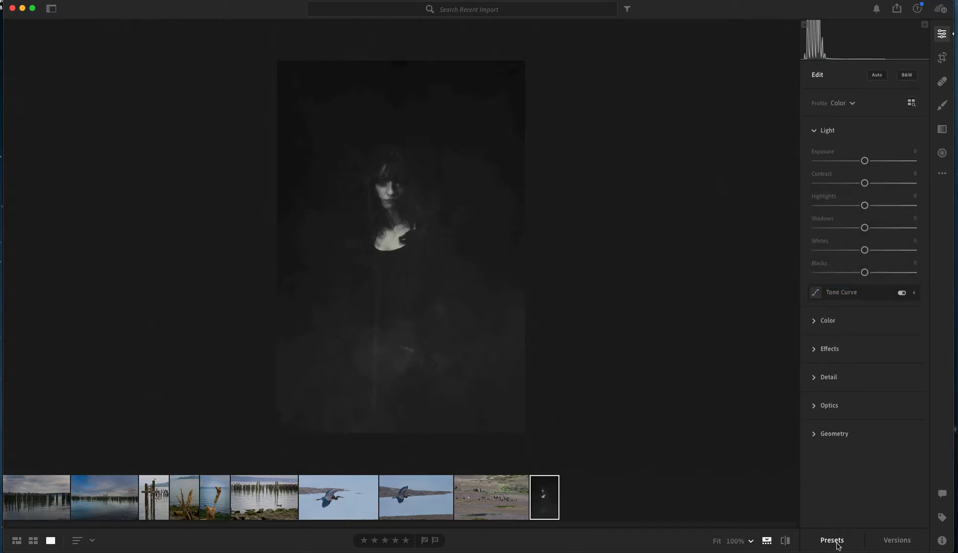
left_click(897, 540)
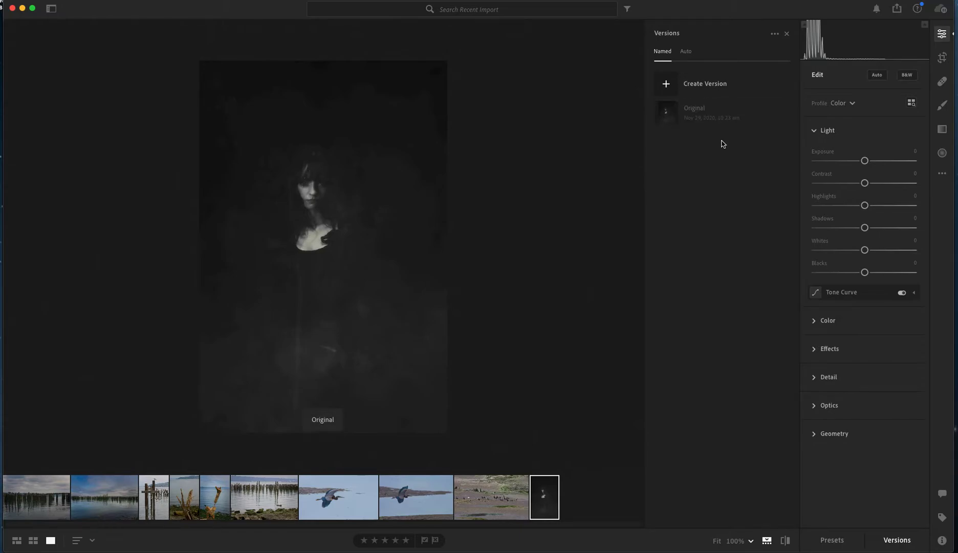
Show the presets, browse the Creative and B&W groups with a preview of Warm & Moody, and collapse both groups
left_click(830, 544)
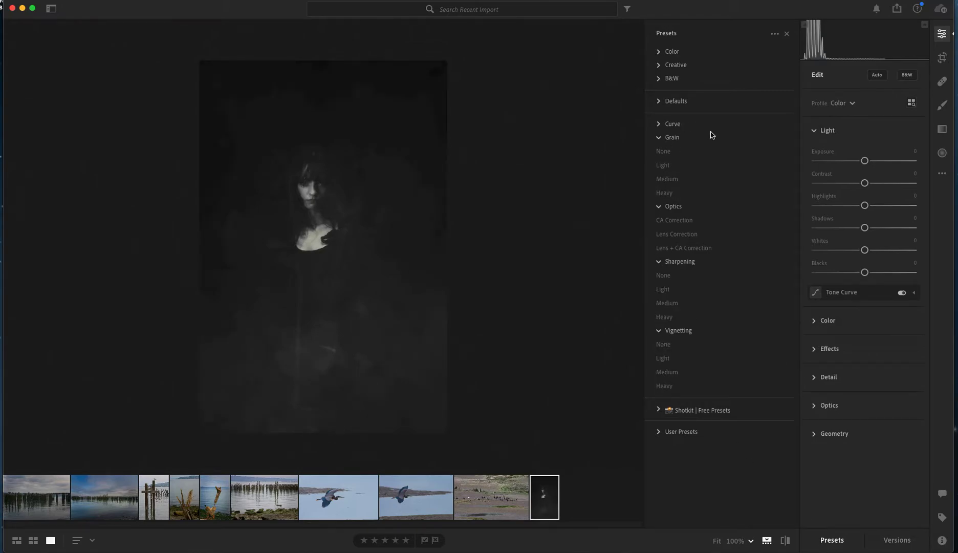
left_click(661, 65)
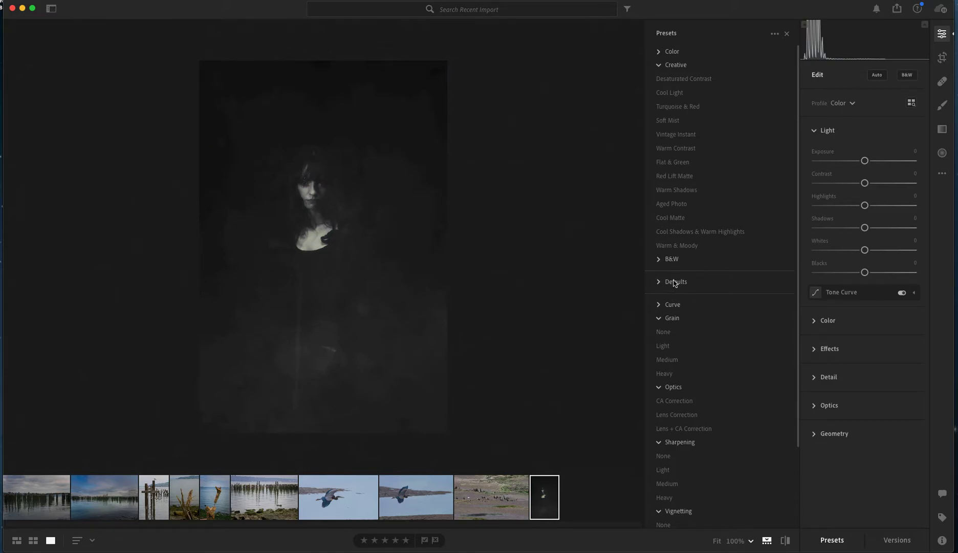
left_click(660, 260)
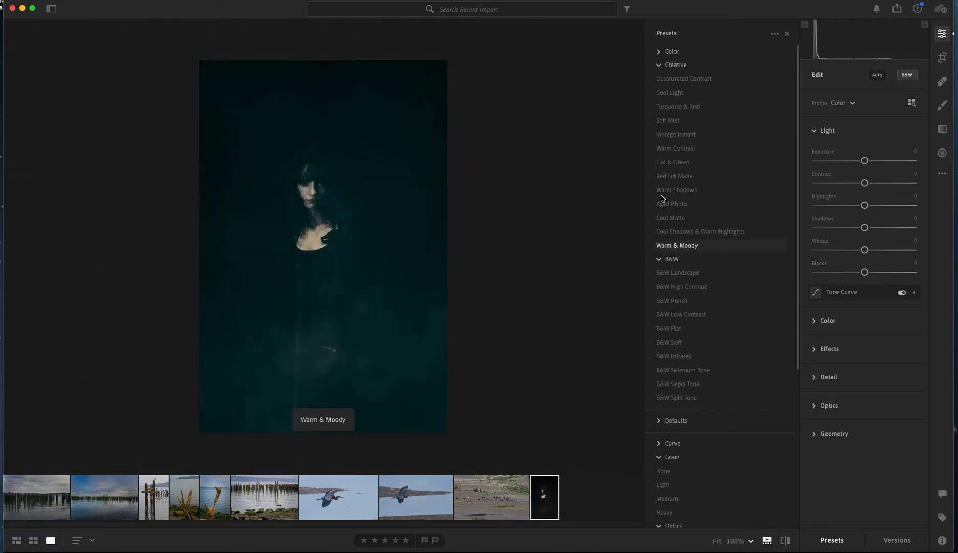
left_click(660, 66)
left_click(660, 78)
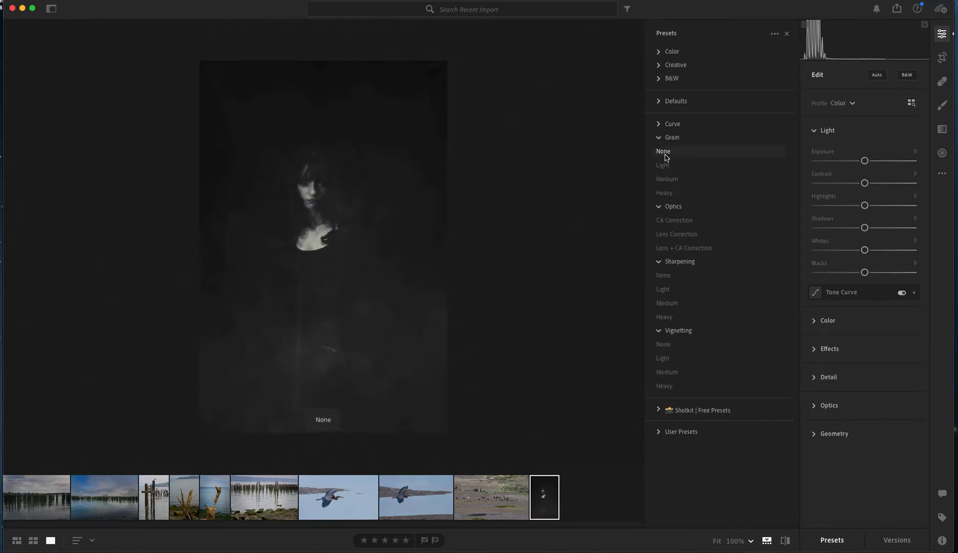
Collapse the Grain, Optics, Sharpening and Vignetting preset groups, previewing the Lens + CA Correction and Heavy presets on the portrait
left_click(658, 138)
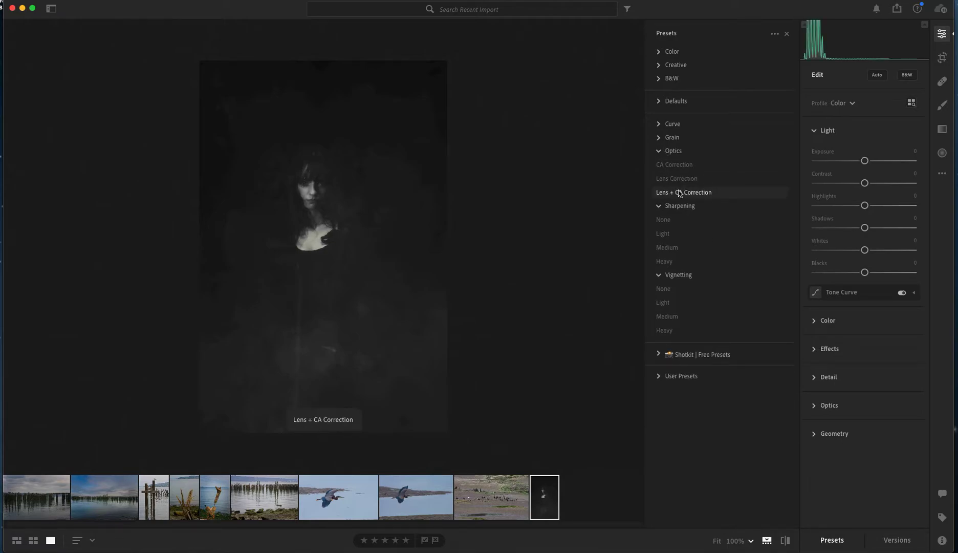
left_click(658, 154)
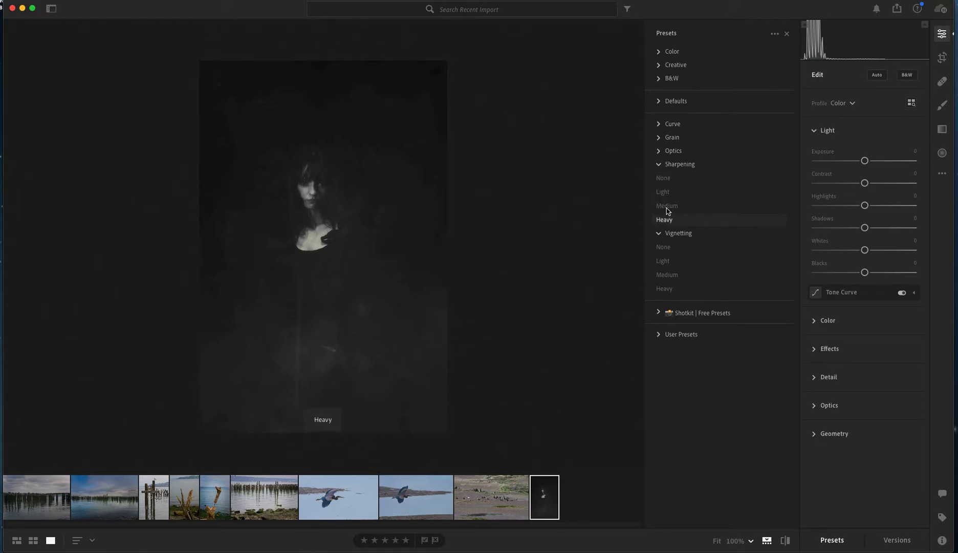
left_click(658, 164)
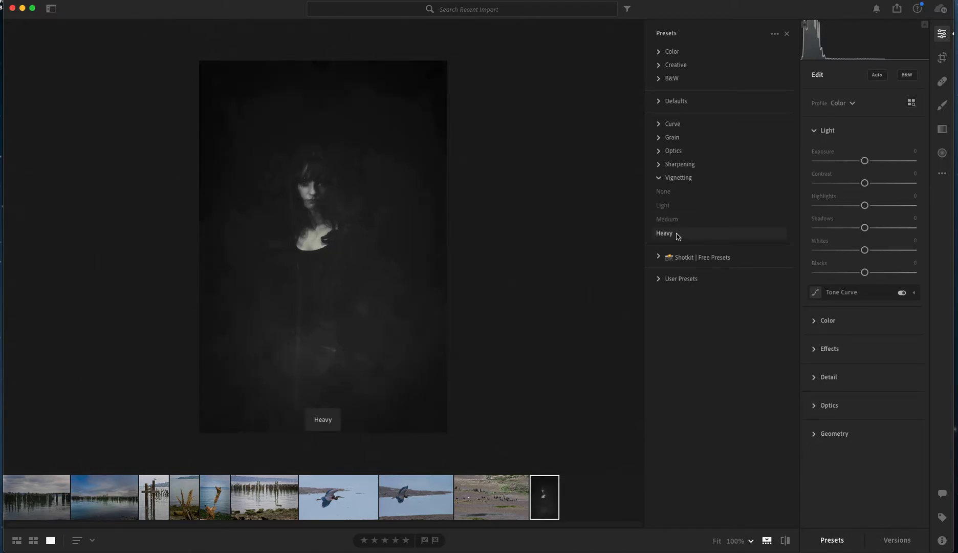
left_click(658, 177)
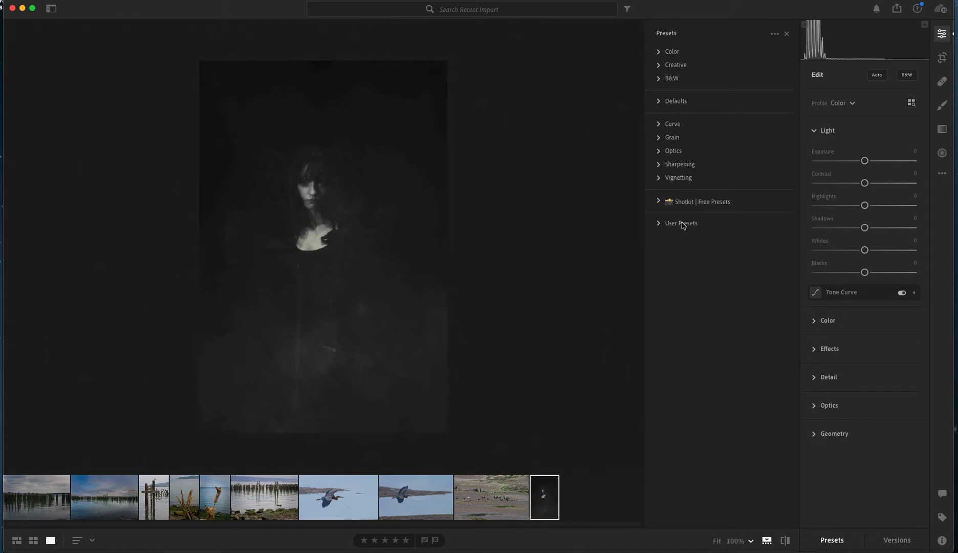
Browse the User Presets group with live previews on the portrait, and collapse it
left_click(681, 224)
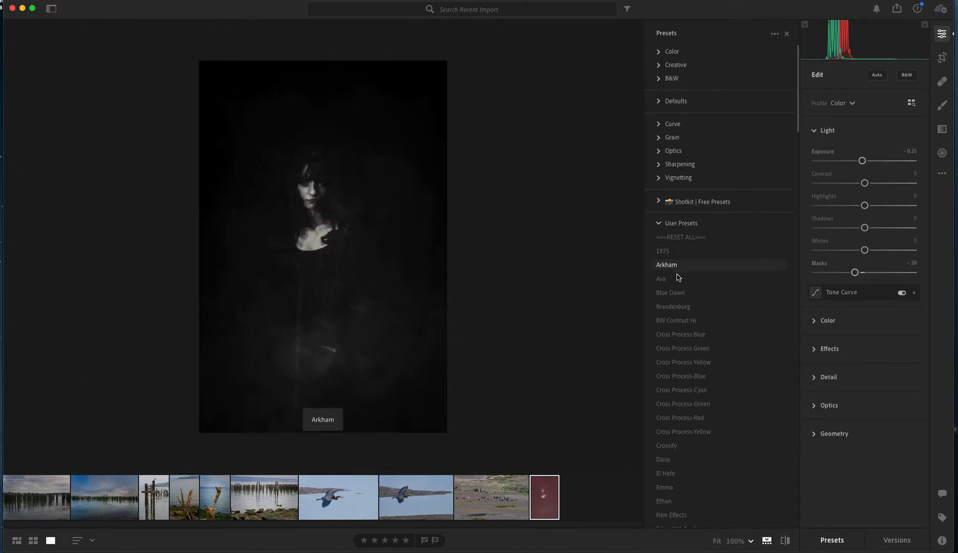
scroll(683, 322, "down", 1)
scroll(683, 322, "down", 4)
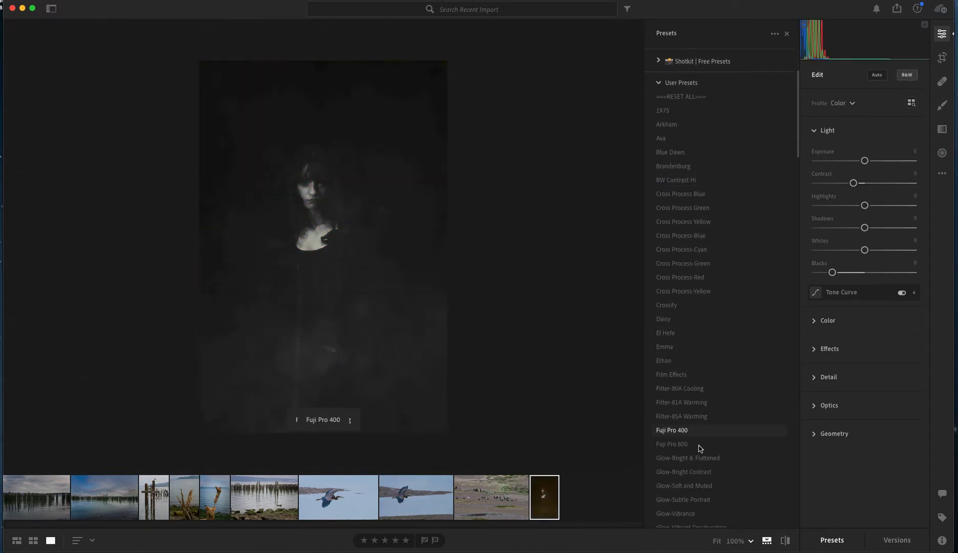
scroll(696, 440, "down", 4)
scroll(694, 438, "down", 1)
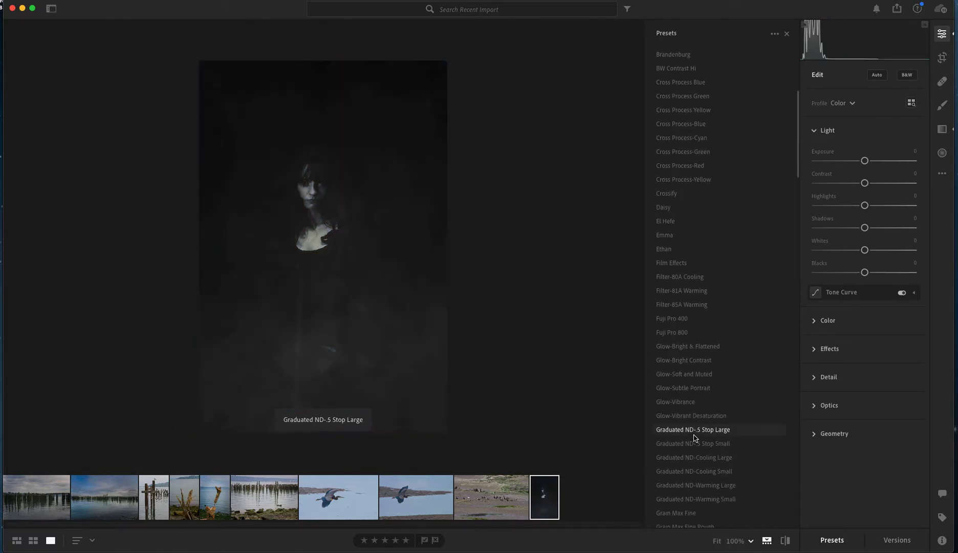
scroll(695, 438, "up", 10)
left_click(660, 224)
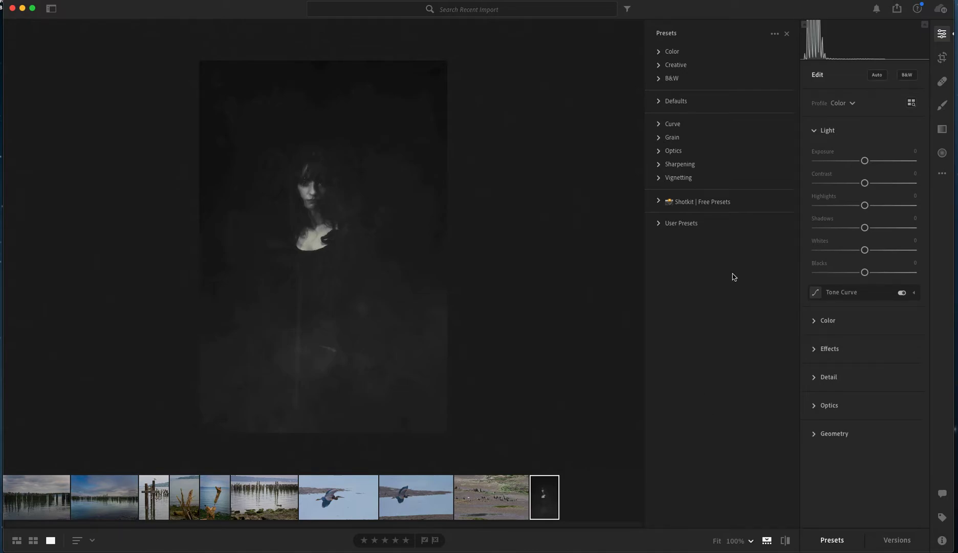
Expand the Shotkit | Free Presets group and import the preset archive Bo-Kitchen-Preset.zip from the Downloads folder
left_click(698, 205)
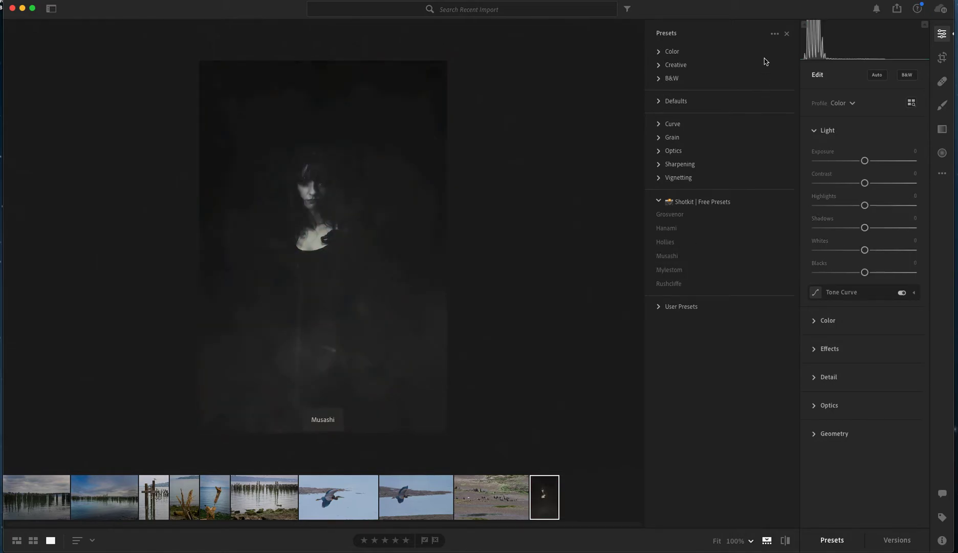
left_click(775, 35)
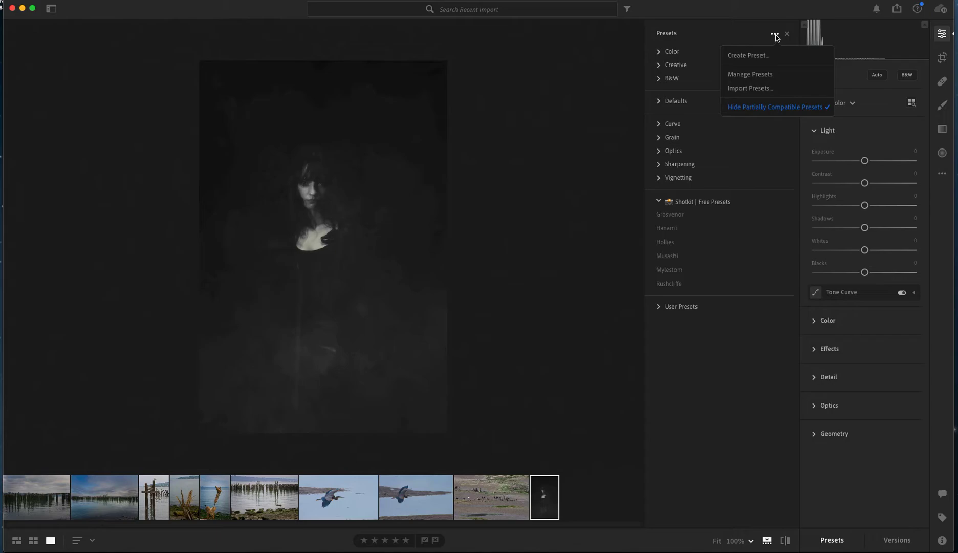
left_click(756, 90)
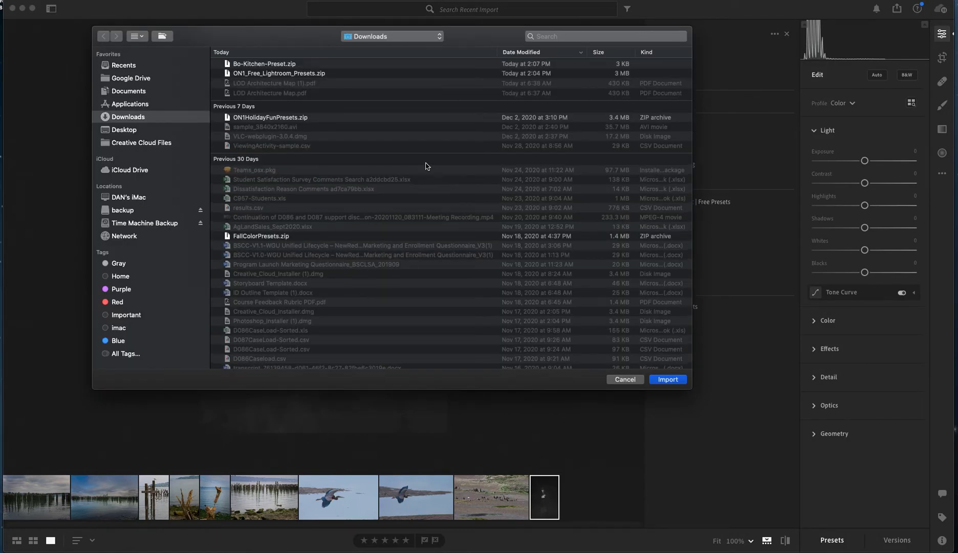
left_click(268, 65)
left_click(671, 383)
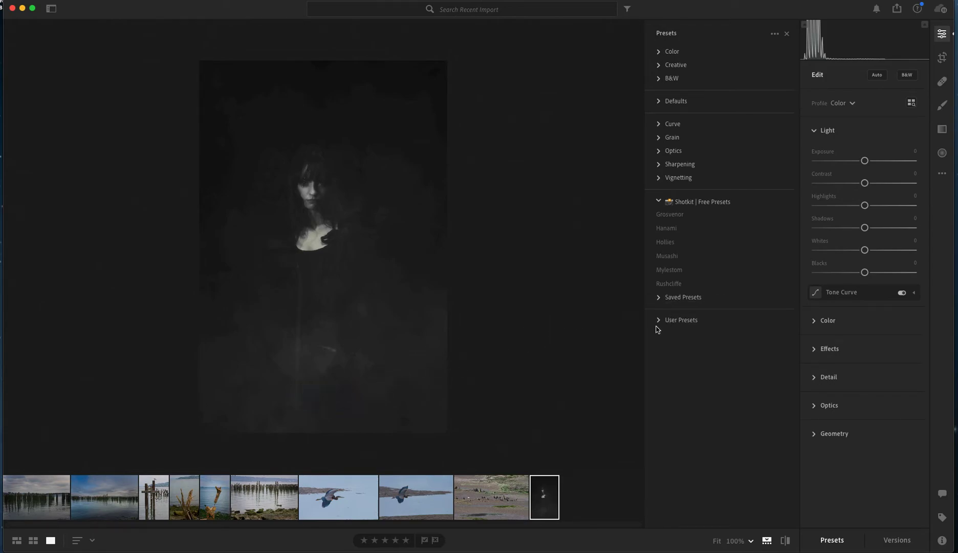
Look through the whole User Presets list for the imported preset, and collapse the group
left_click(658, 324)
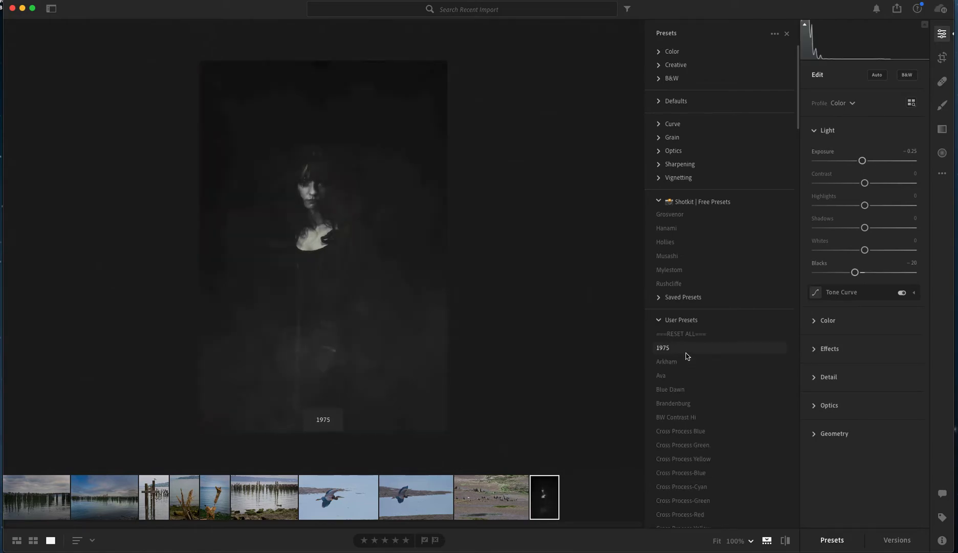
scroll(686, 355, "down", 3)
scroll(686, 355, "down", 20)
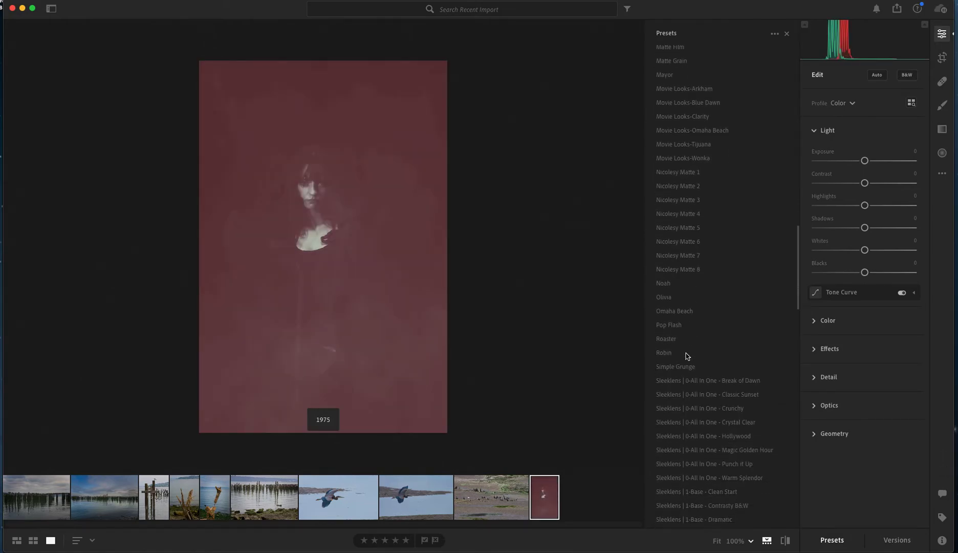
scroll(686, 356, "down", 10)
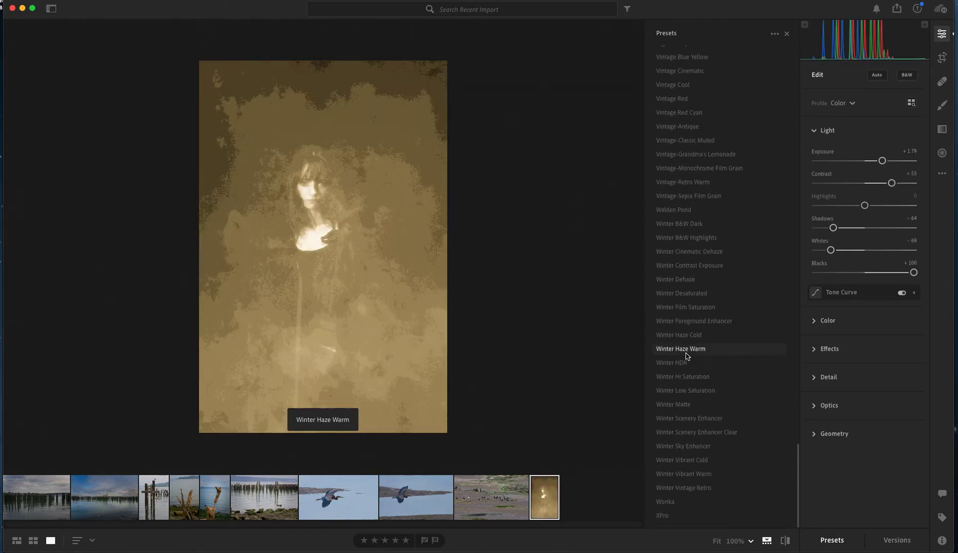
scroll(685, 355, "up", 20)
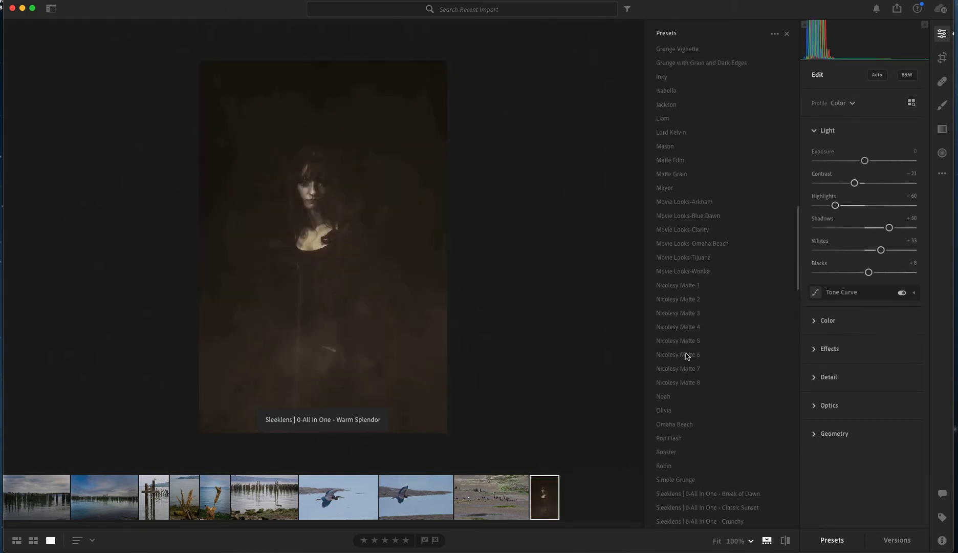
scroll(686, 356, "up", 10)
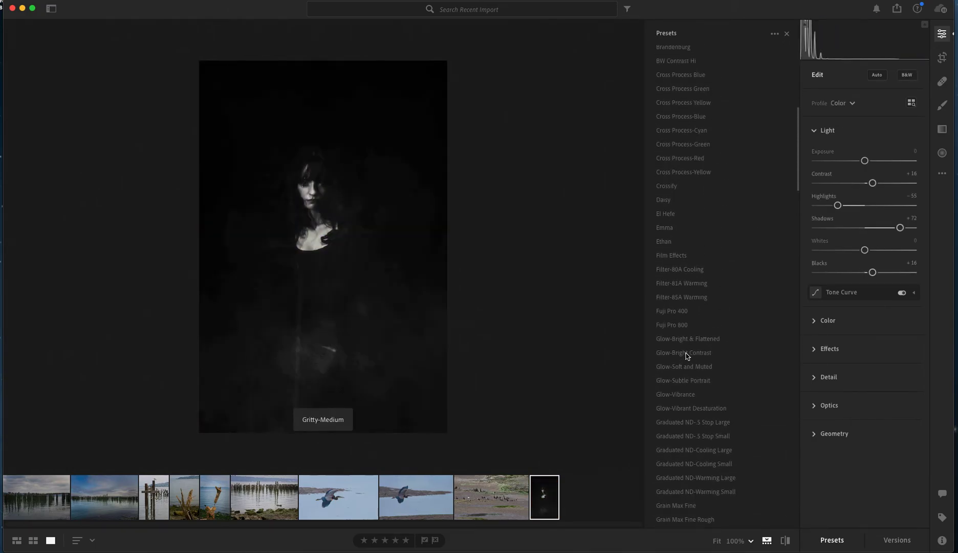
scroll(685, 356, "up", 5)
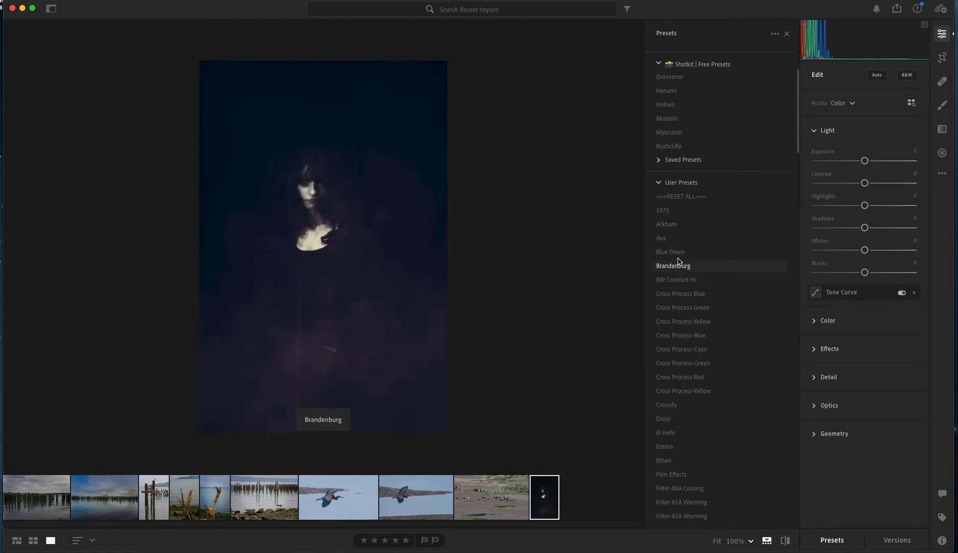
left_click(659, 182)
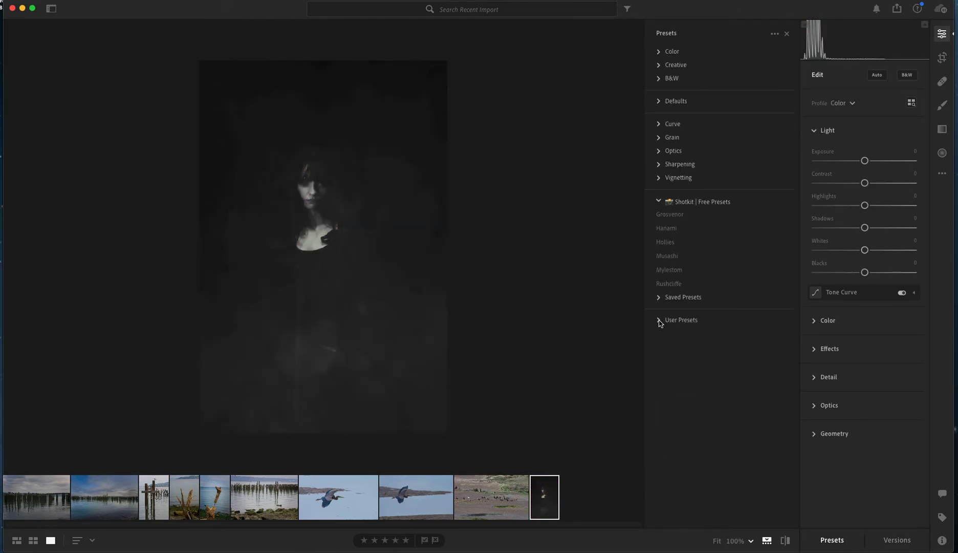
Apply the Bo - Back to Life preset from the Saved Presets group to the portrait
left_click(659, 298)
left_click(677, 314)
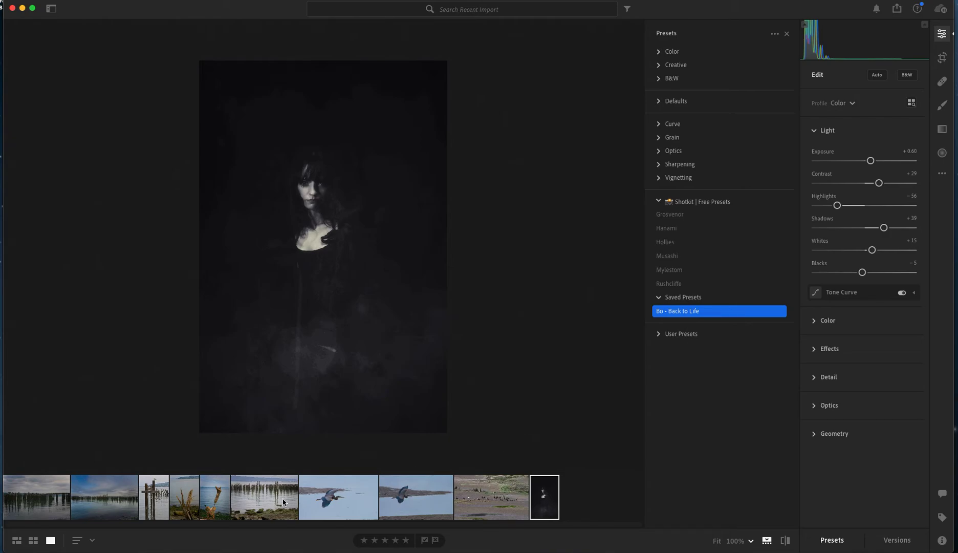
Display the upright driftwood photo, magnify it, zoom back out and examine its lower part
left_click(217, 498)
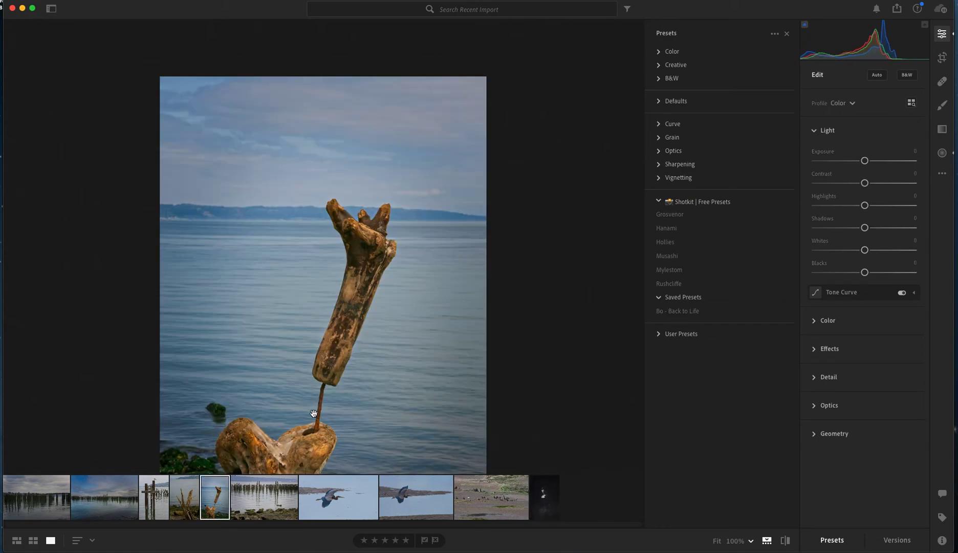
left_click(748, 542)
left_click(751, 385)
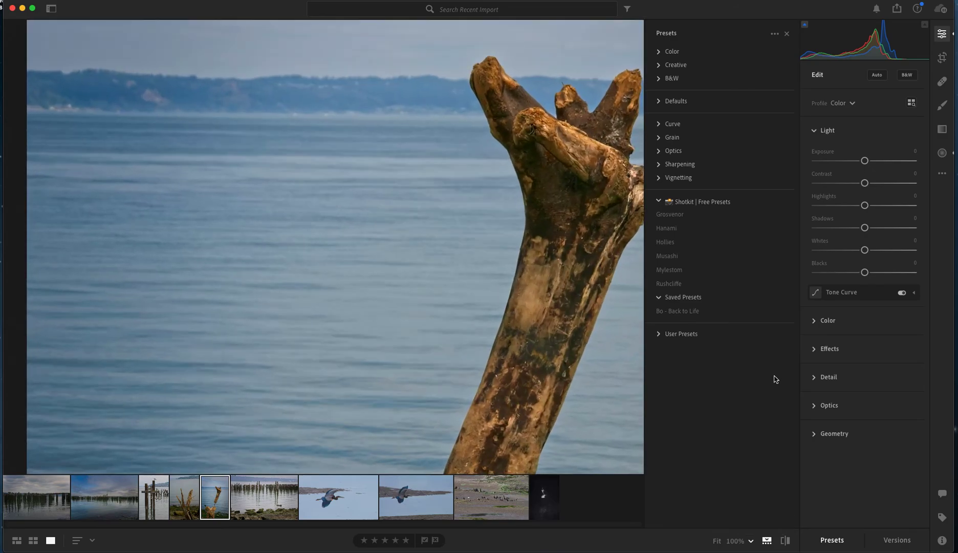
left_click(751, 541)
left_click(766, 357)
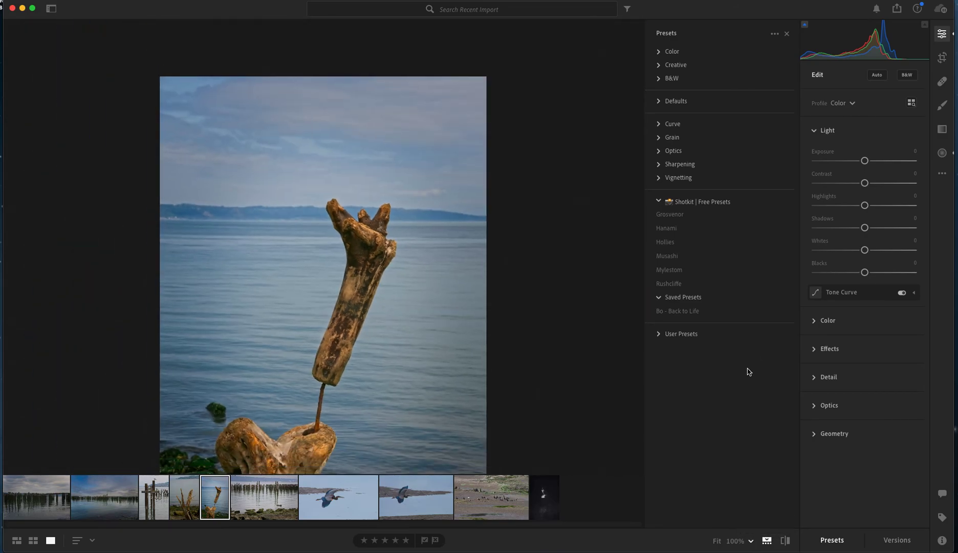
left_click_drag(402, 307, 402, 220)
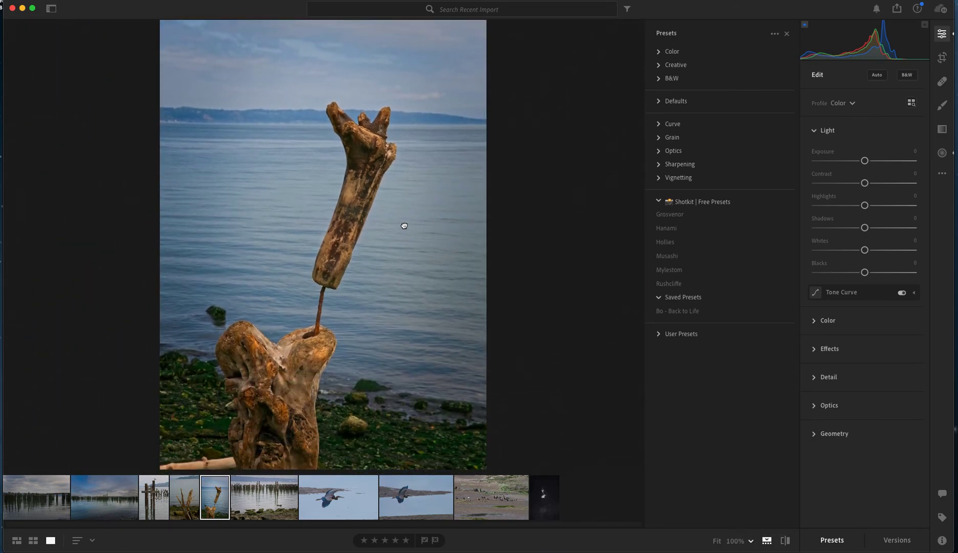
left_click_drag(346, 386, 310, 413)
View the rocky shore photo, the bicycle on the pilings and the blue-sky pilings photo in turn
left_click(269, 499)
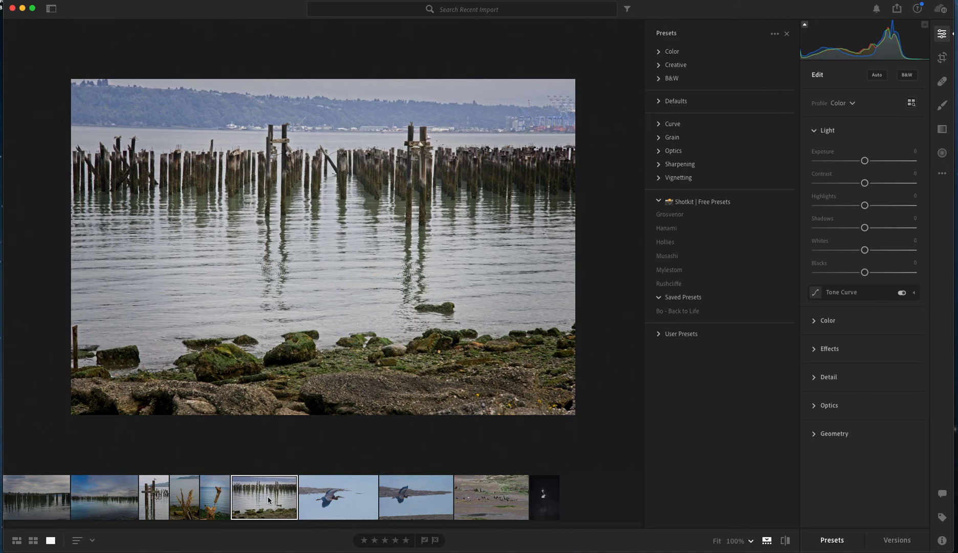
left_click(156, 504)
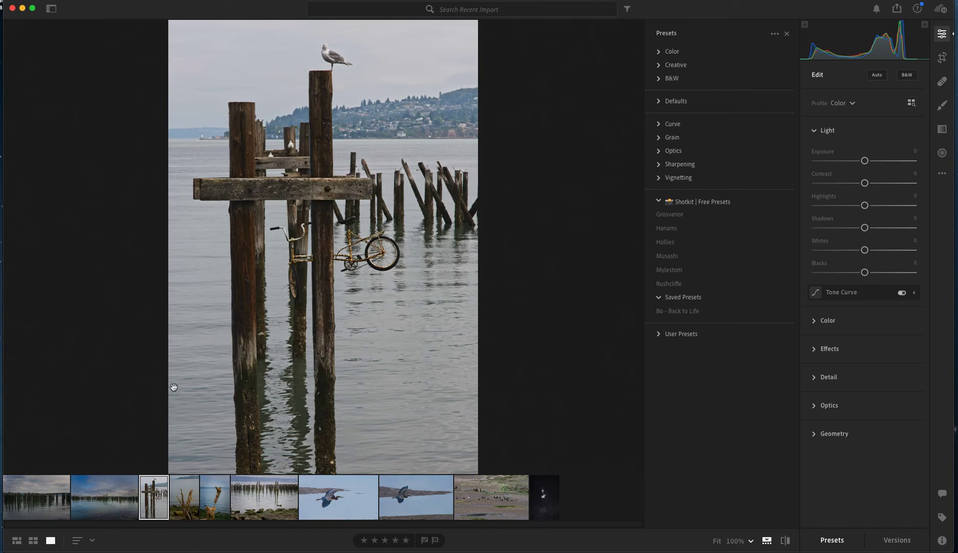
left_click(104, 501)
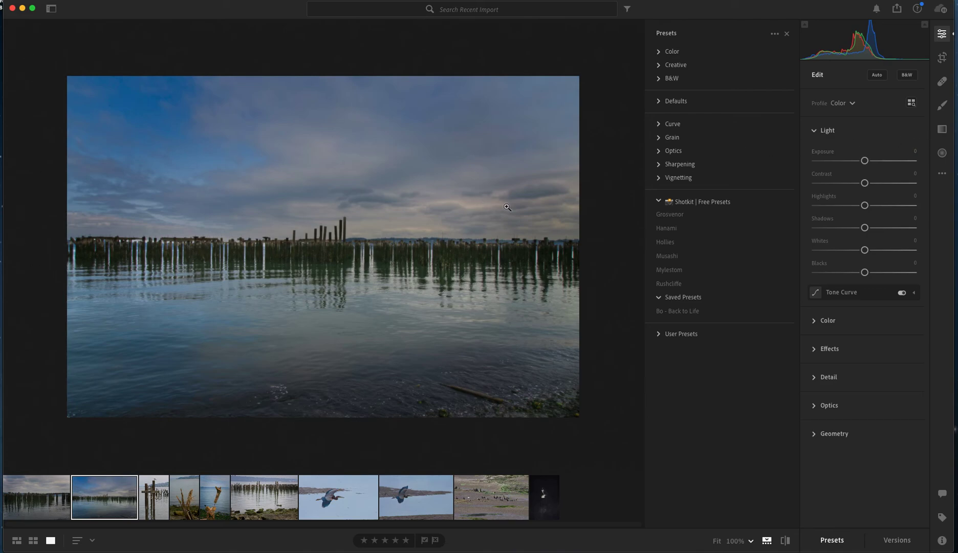
Show the keywords of the blue-sky pilings photo, and display its photo activity with comments and likes
left_click(943, 517)
left_click(833, 57)
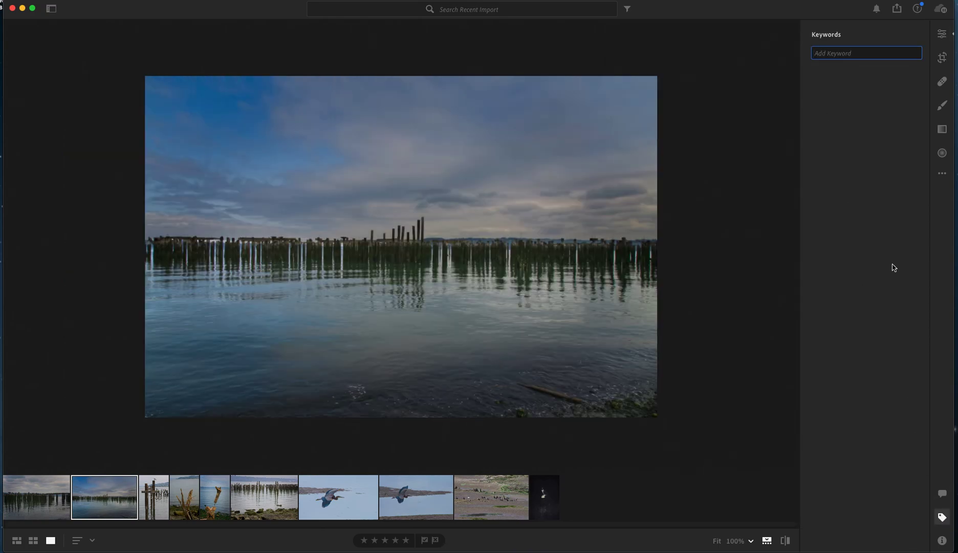
left_click(943, 517)
left_click(943, 517)
left_click(942, 496)
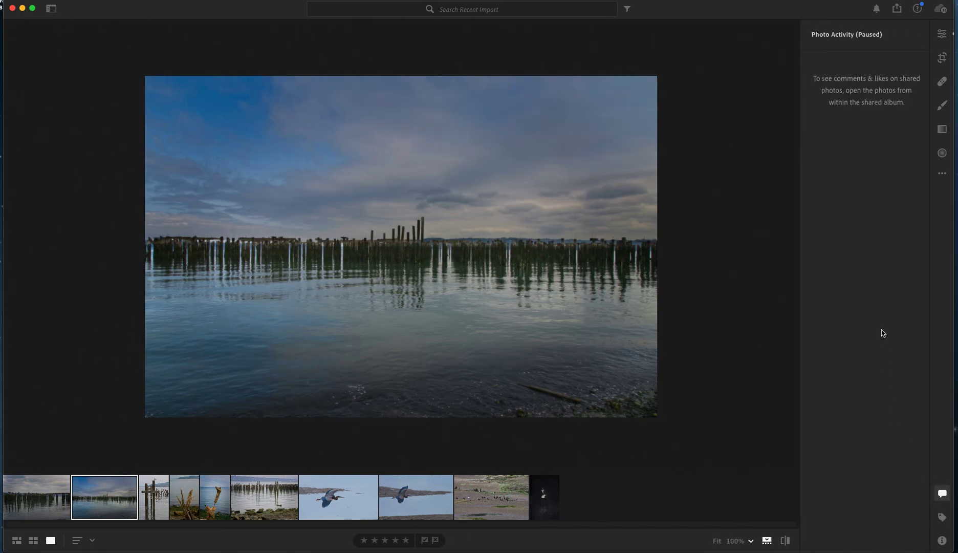
Inspect the pilings and their reflections at 100% zoom, and return to the wider view
key("z")
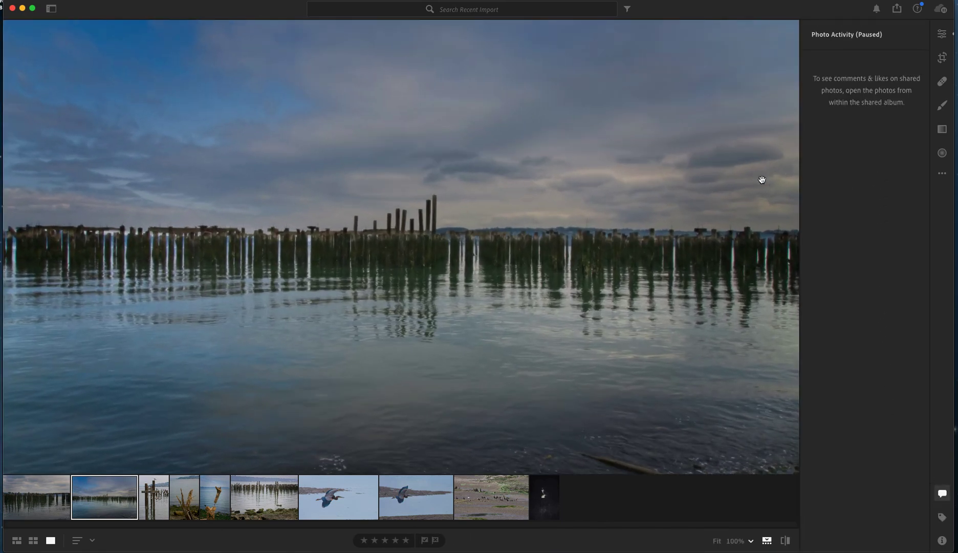
left_click(618, 228)
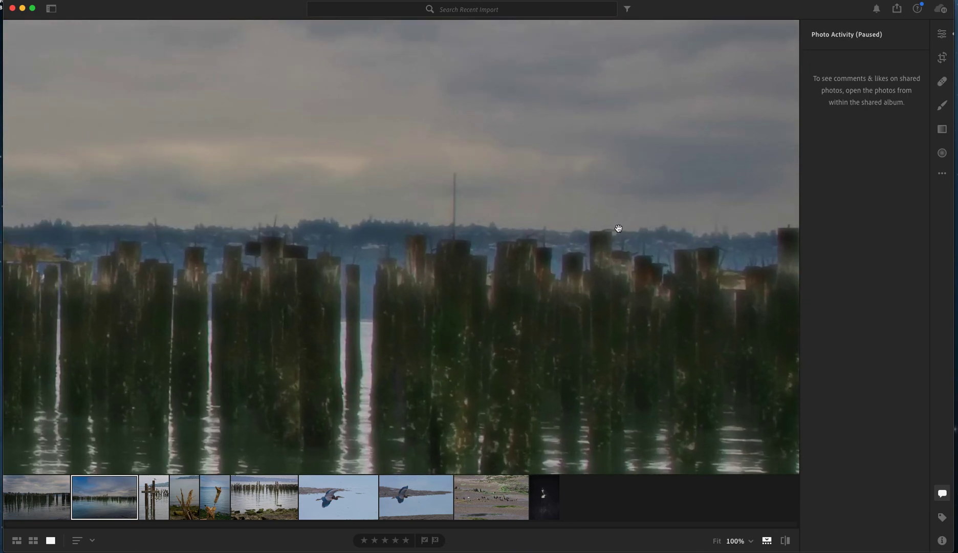
left_click_drag(624, 312, 616, 188)
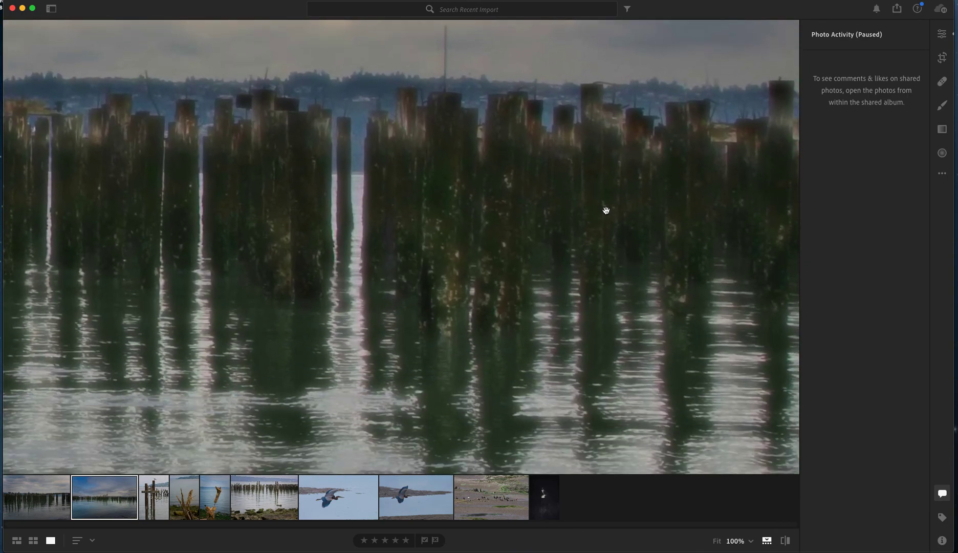
left_click(606, 210)
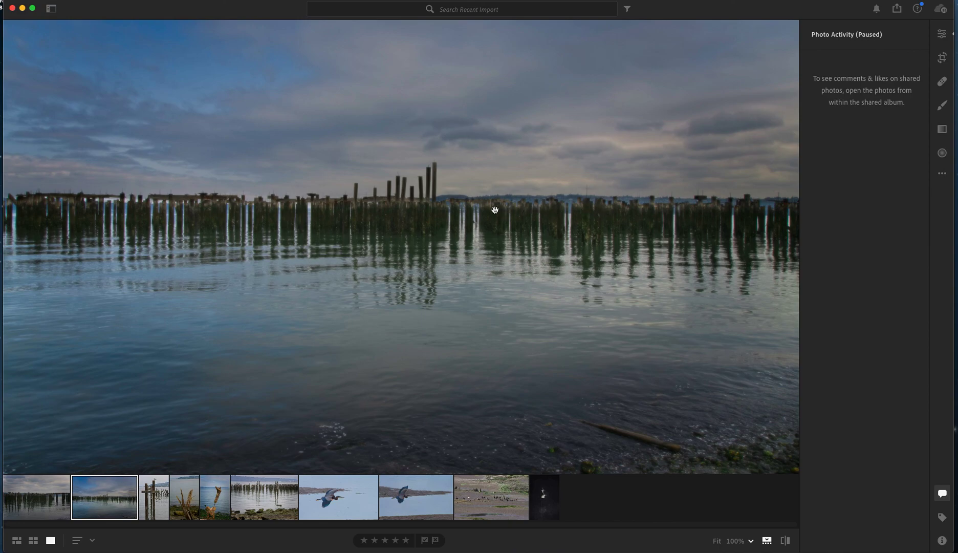